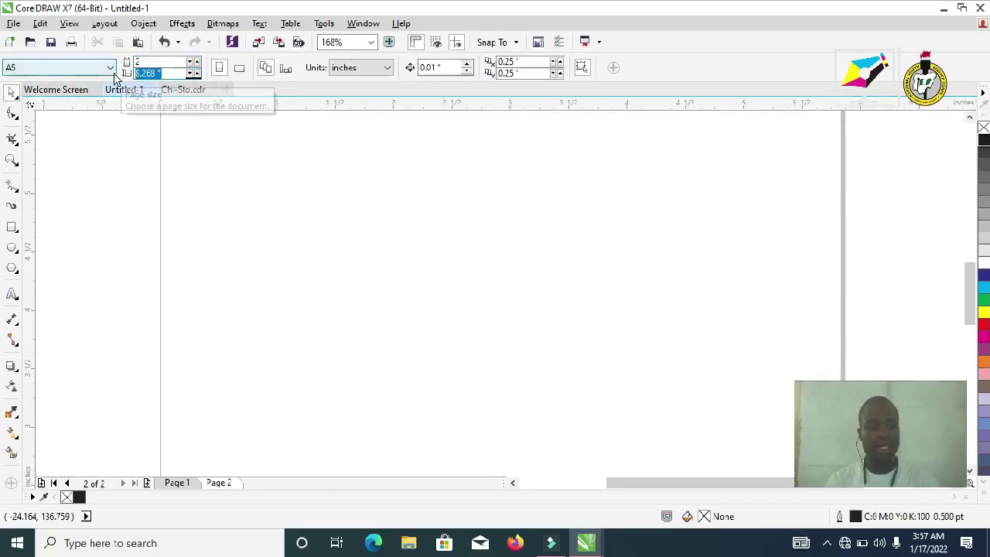
Step: Set the page size of page 2 to 2 by 2 inches
text(2)
key(Return)
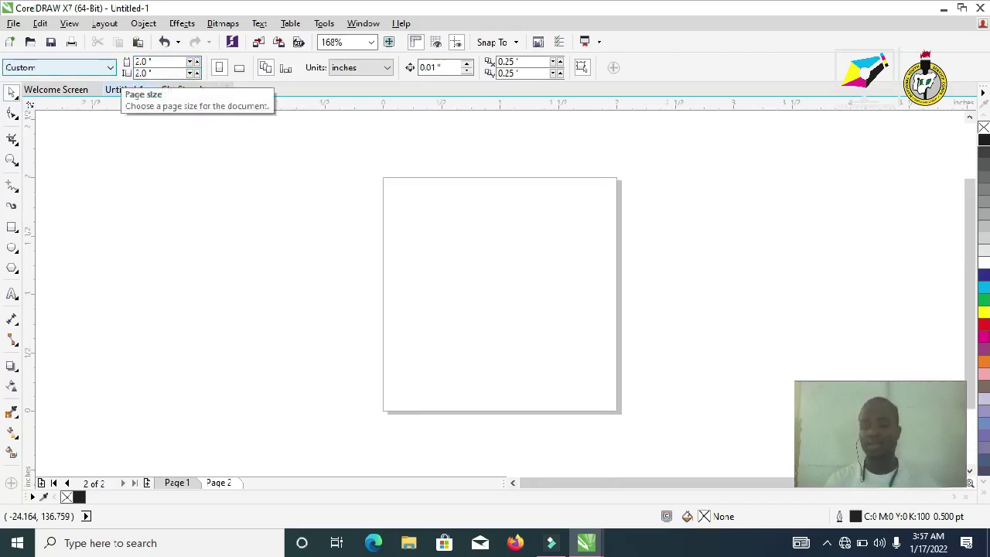
click(269, 340)
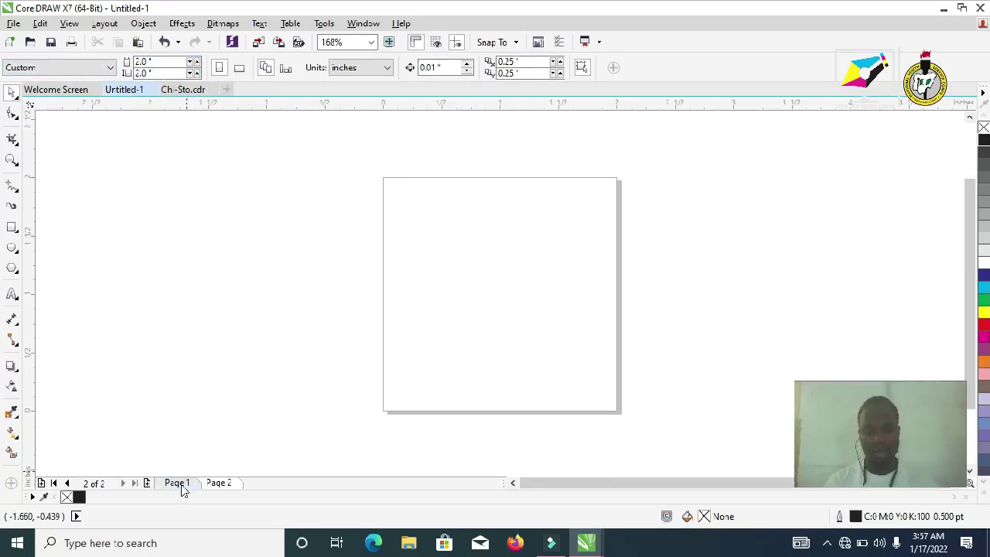
Step: Start a text object with "AMBAS" in the empty area beside the sample flyer on page 1
click(178, 483)
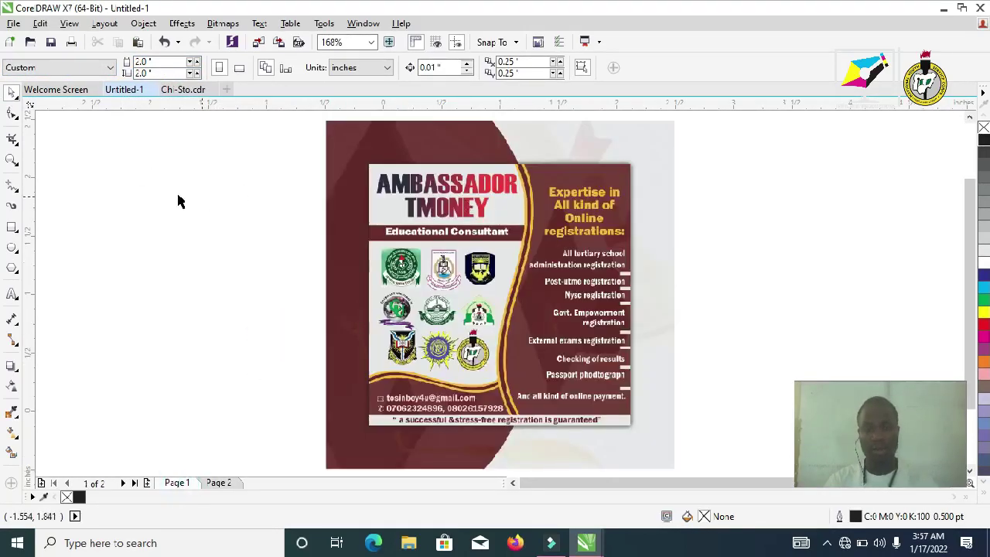
click(11, 294)
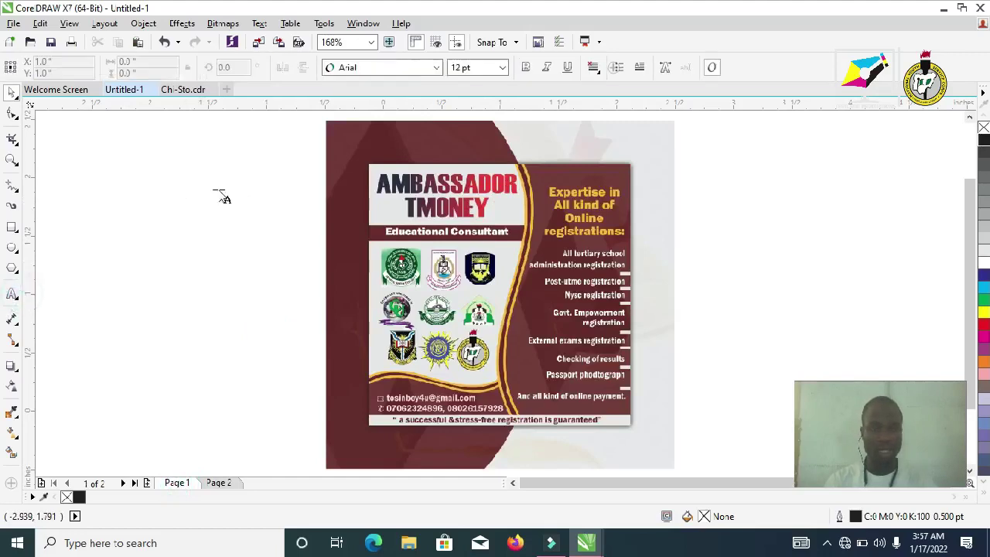
click(132, 194)
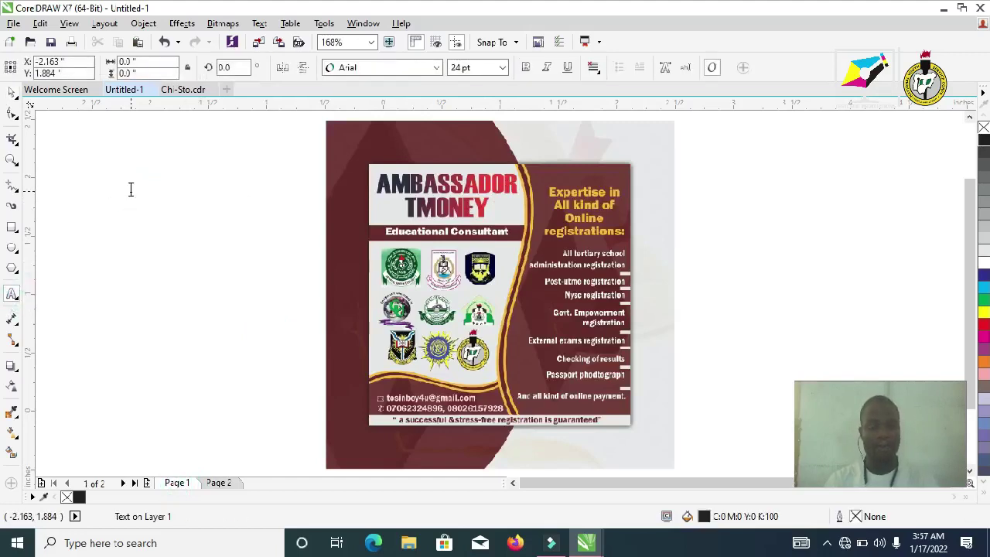
text(AMBAS)
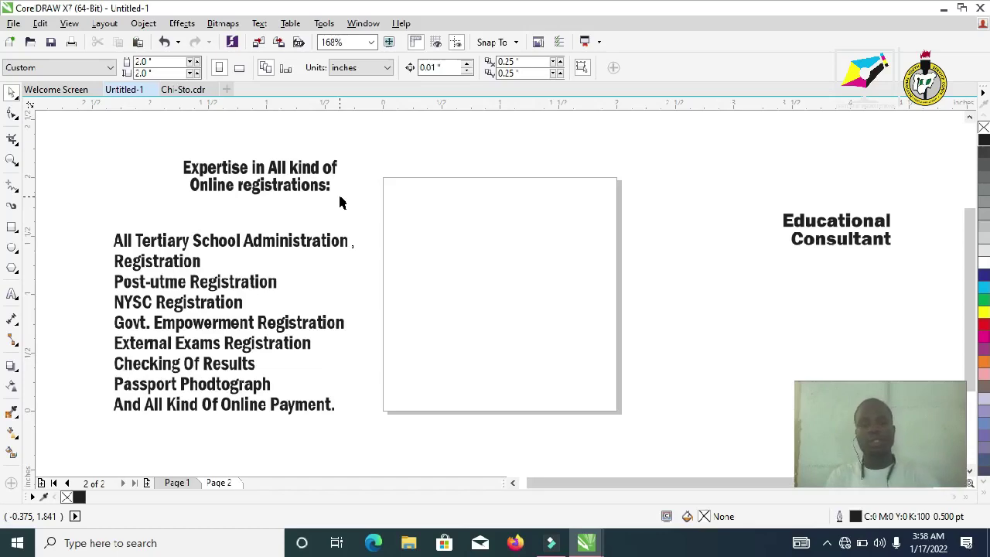
Step: Add a page-sized rectangle on page 2 and fill it with 10% black
double_click(11, 228)
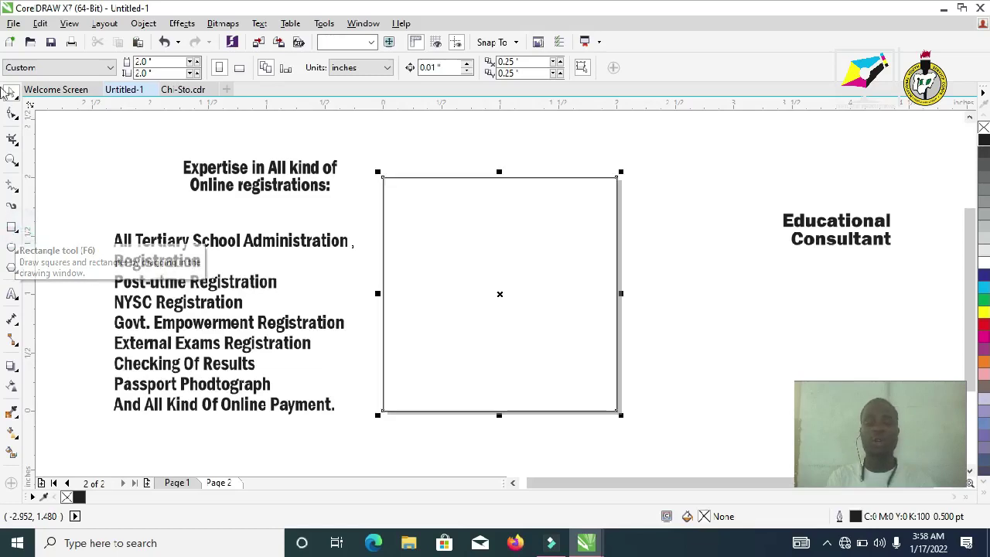
click(11, 92)
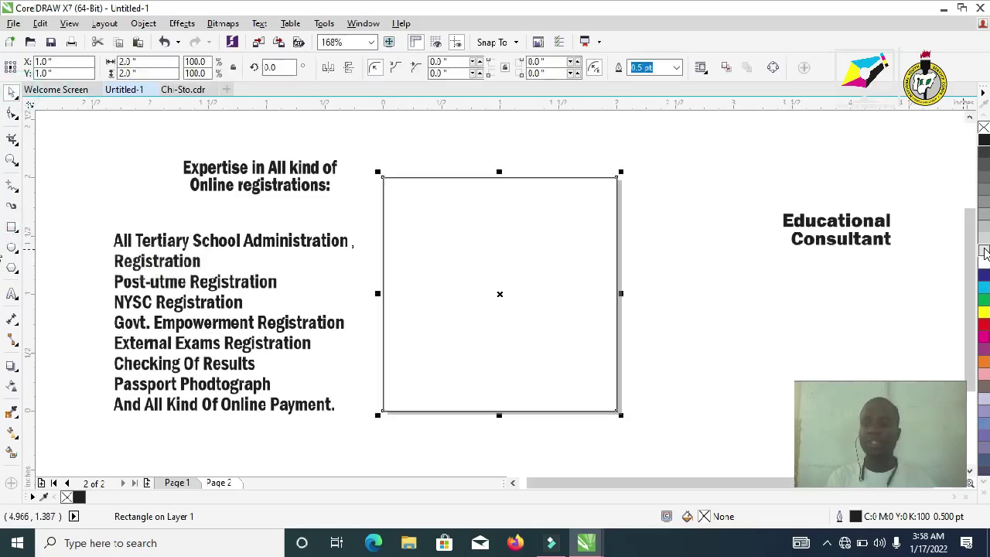
click(984, 251)
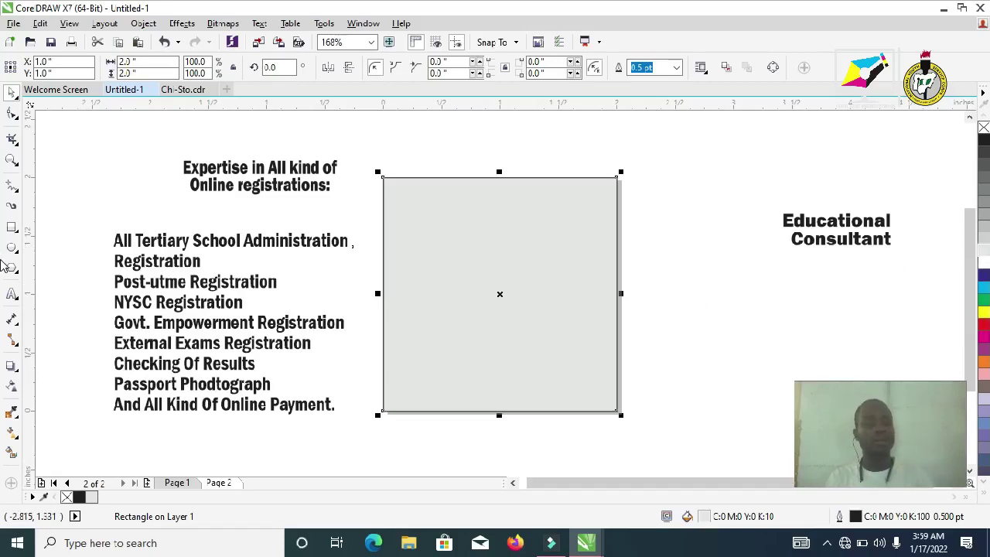
Step: Draw a wavy flag banner shape about 2.25 by 1.42 inches, overlapping the upper right part of the grey rectangle
click(13, 269)
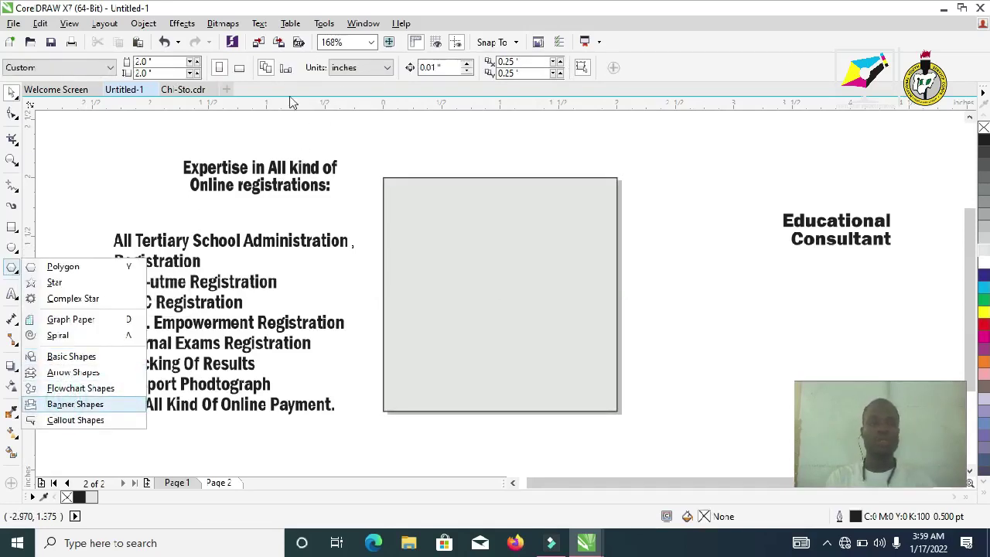
click(143, 358)
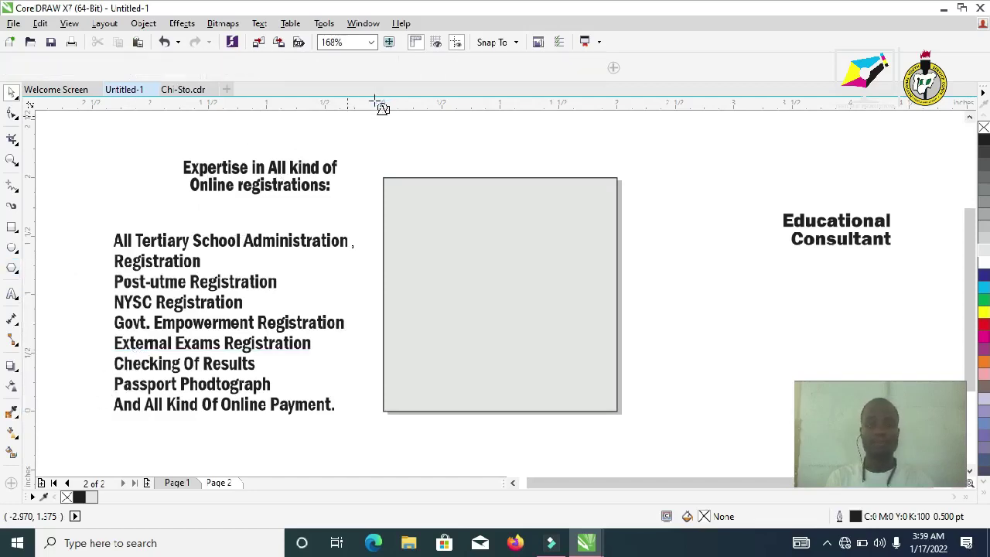
click(376, 68)
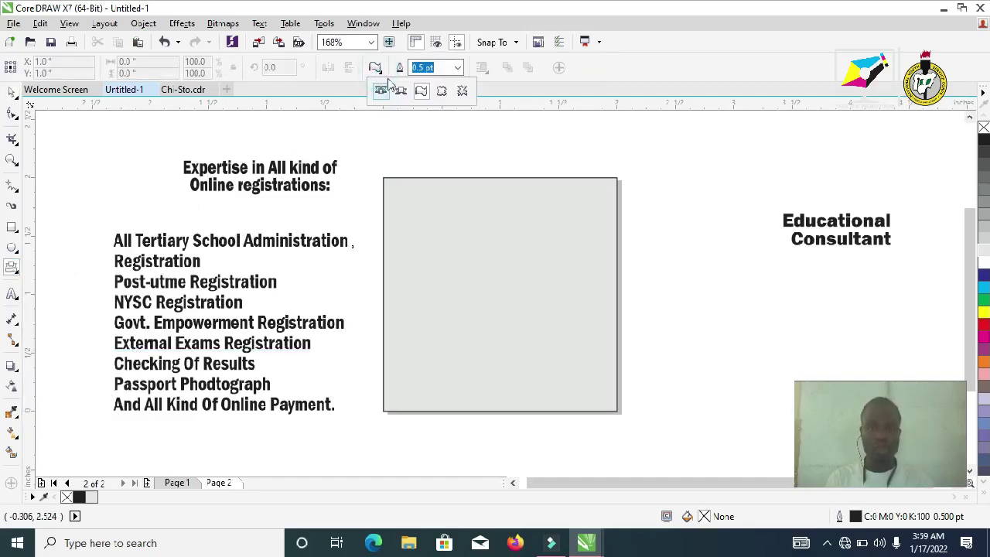
click(422, 91)
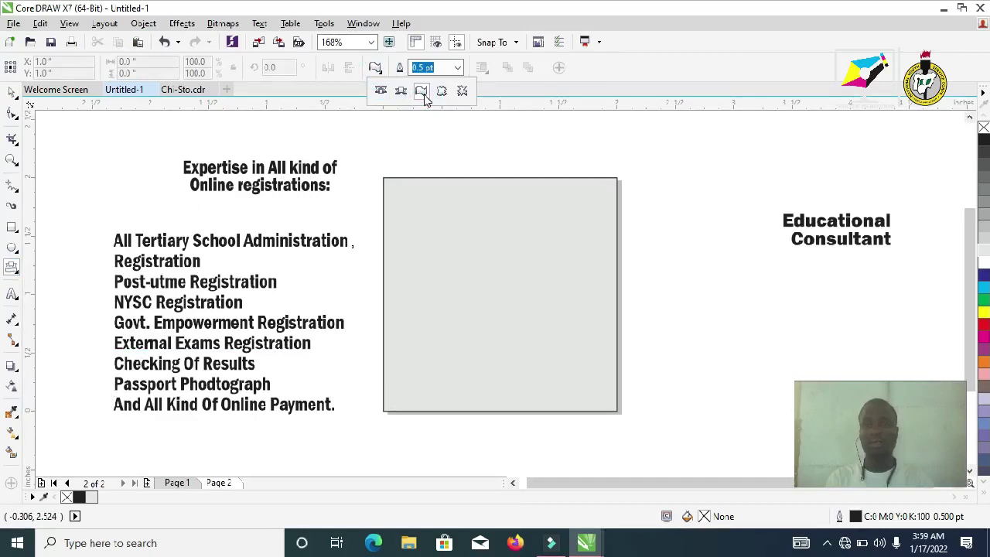
click(495, 137)
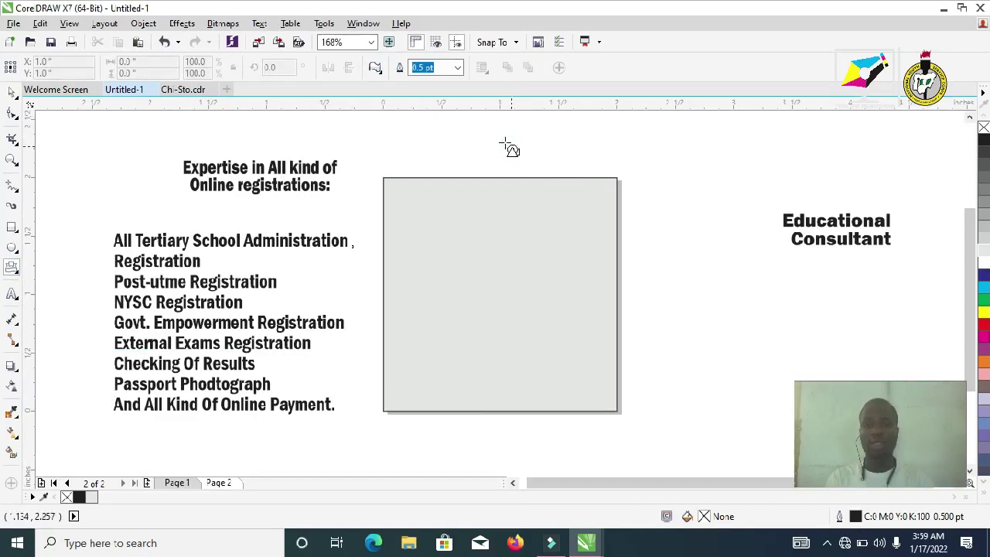
drag(504, 144, 768, 309)
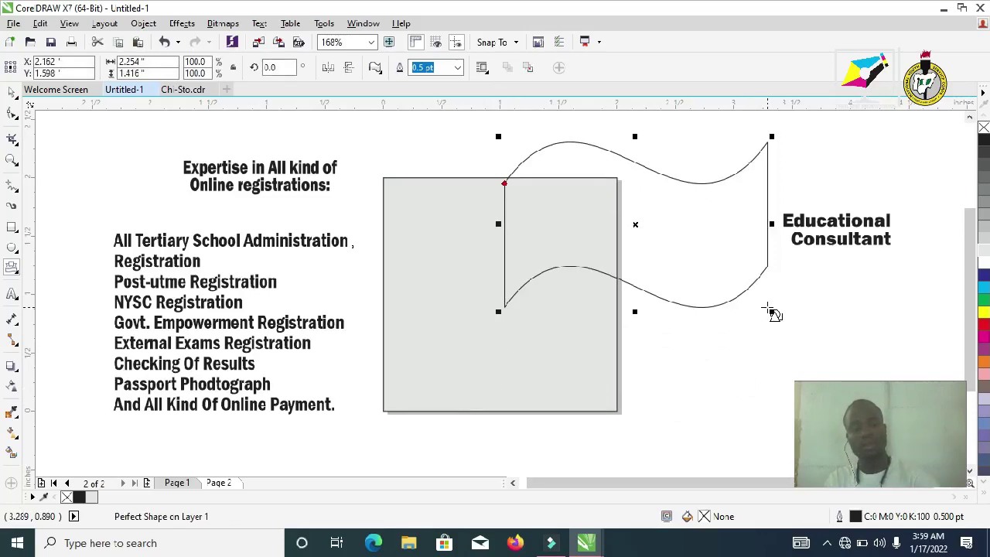
key(space)
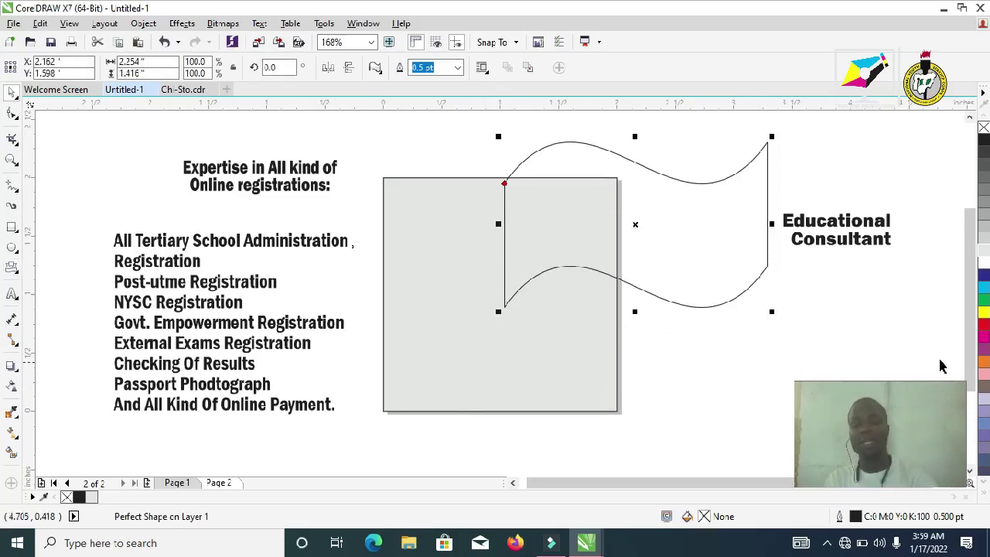
Step: Fill the wavy banner with dark red, C0 M100 Y100 K52
click(984, 325)
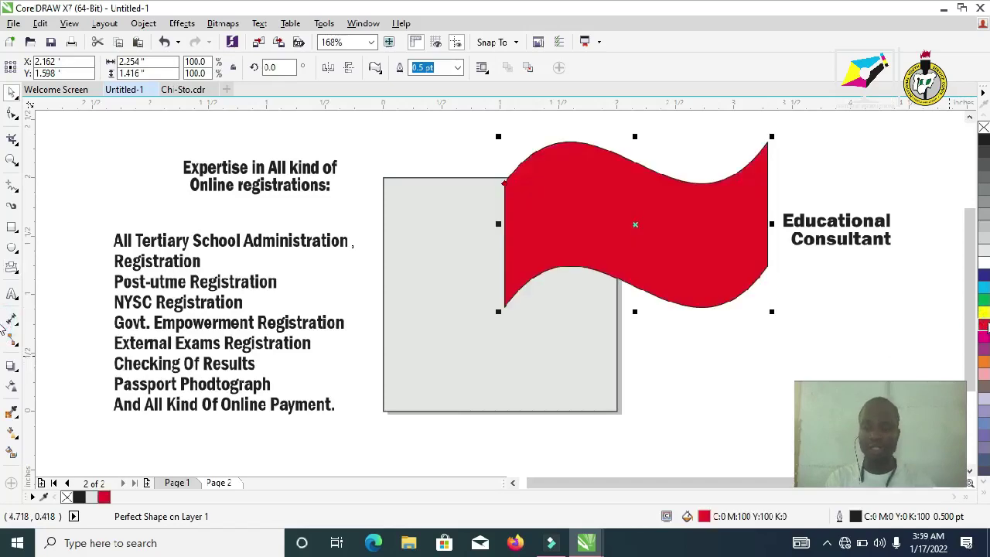
double_click(705, 517)
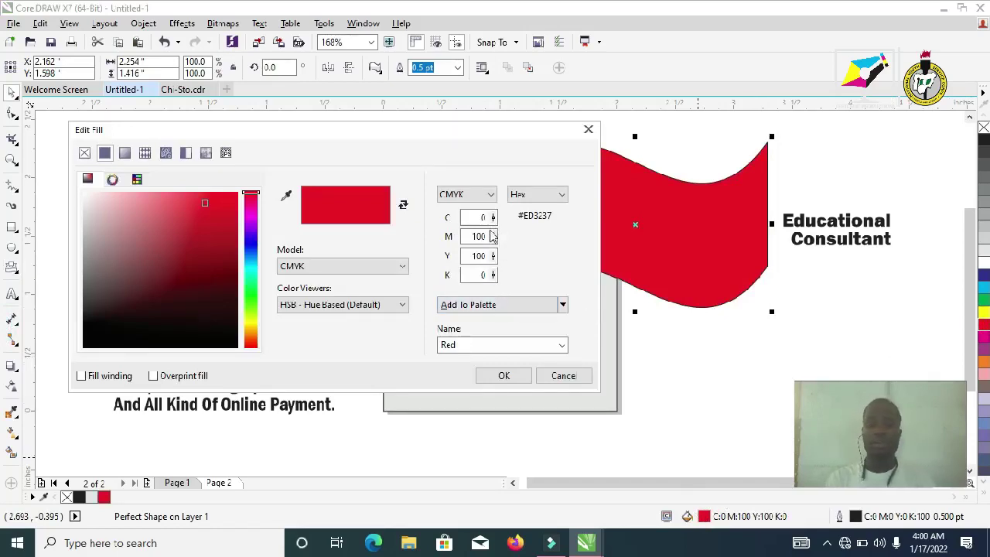
drag(497, 263, 495, 270)
click(496, 276)
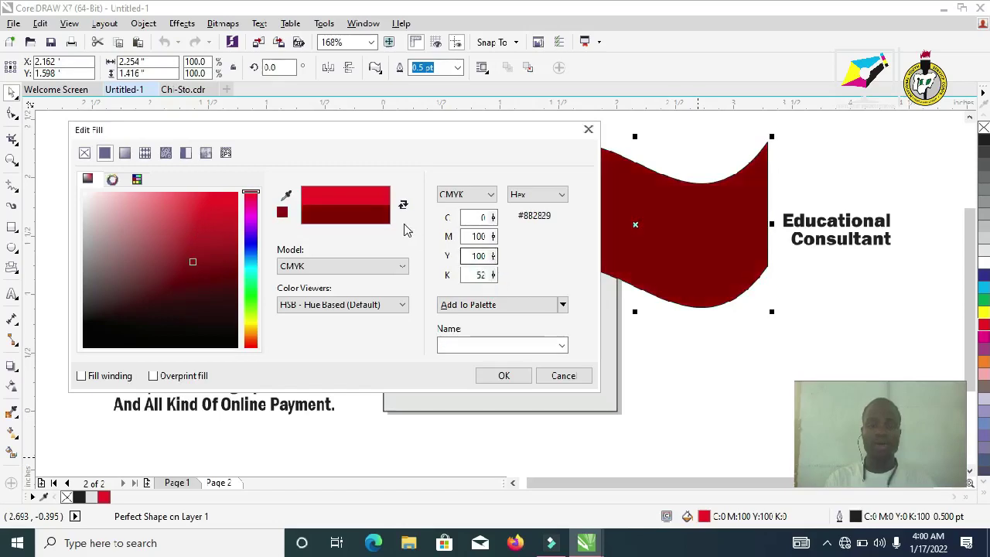
click(504, 378)
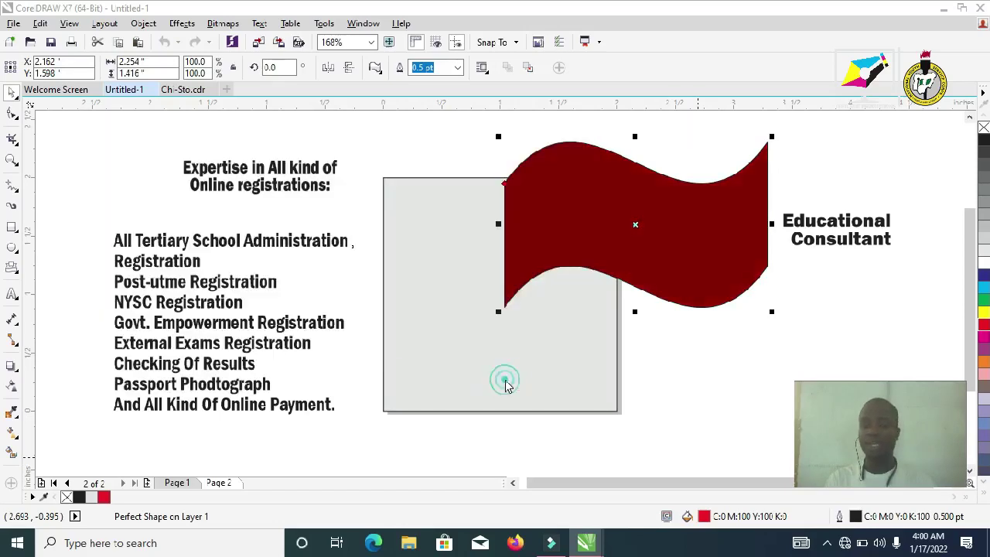
Step: Rotate the banner 90 degrees and move it over the right side of the page, centred at about X 1.69, Y 0.95 inches
double_click(271, 67)
text(90)
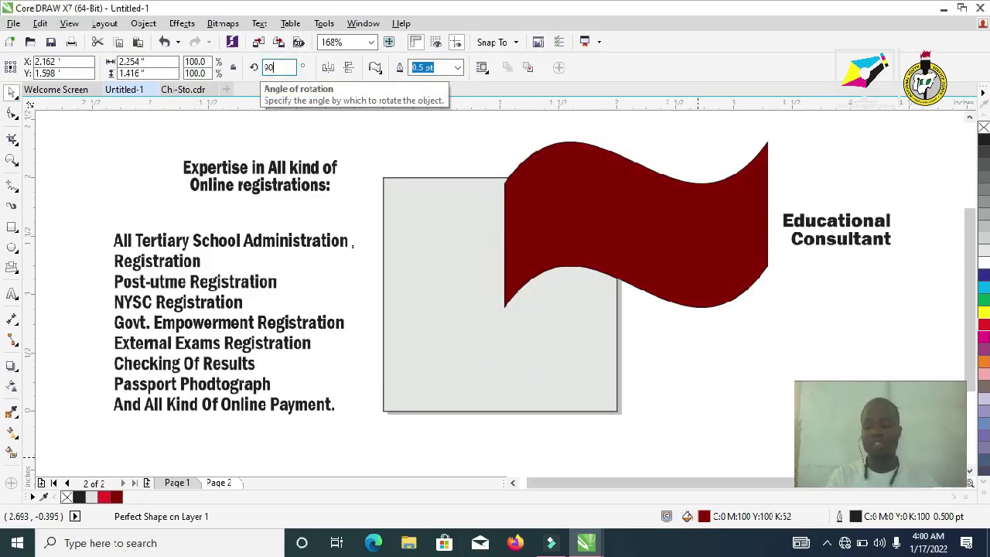
key(Return)
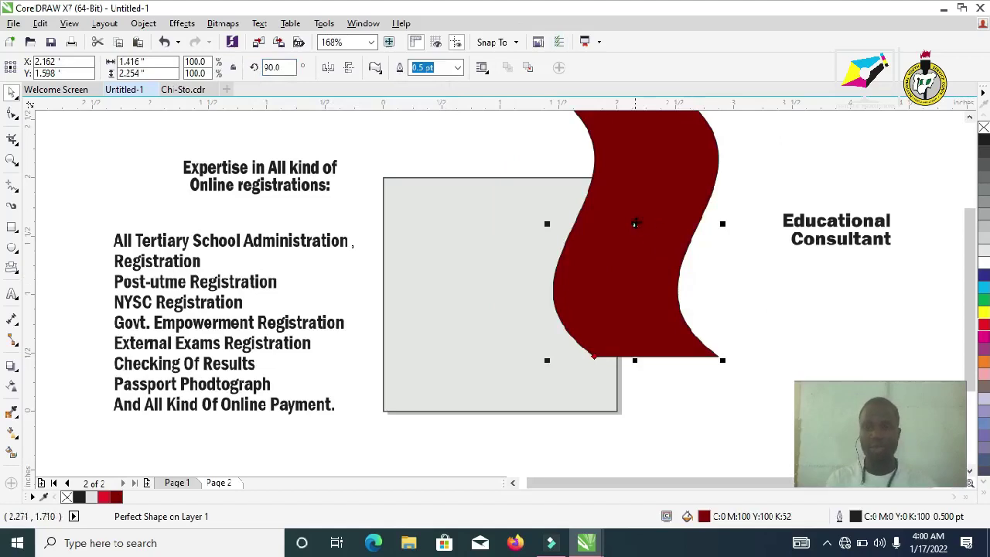
click(635, 223)
drag(635, 224, 581, 301)
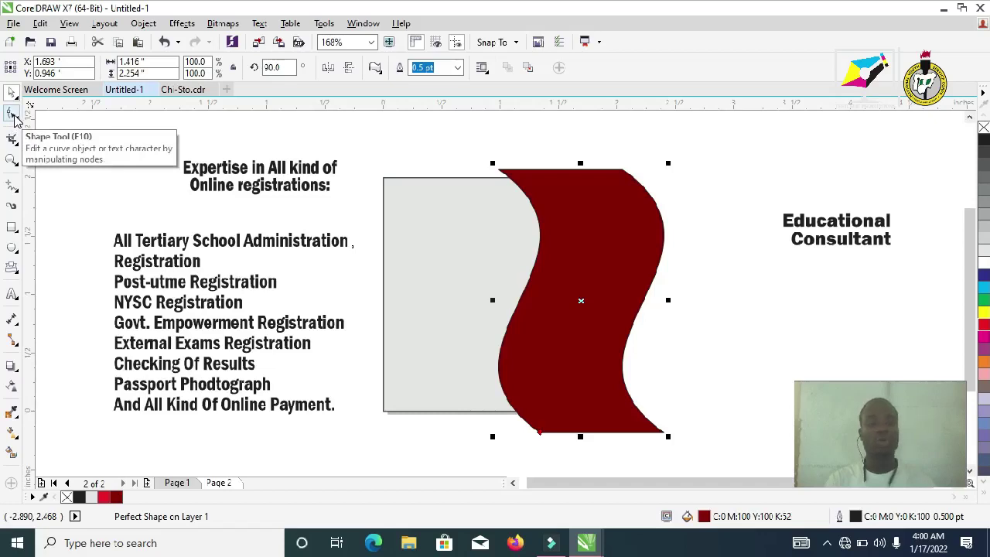
Step: Flatten the banner's wave slightly by moving its red control node with the Shape tool
click(12, 115)
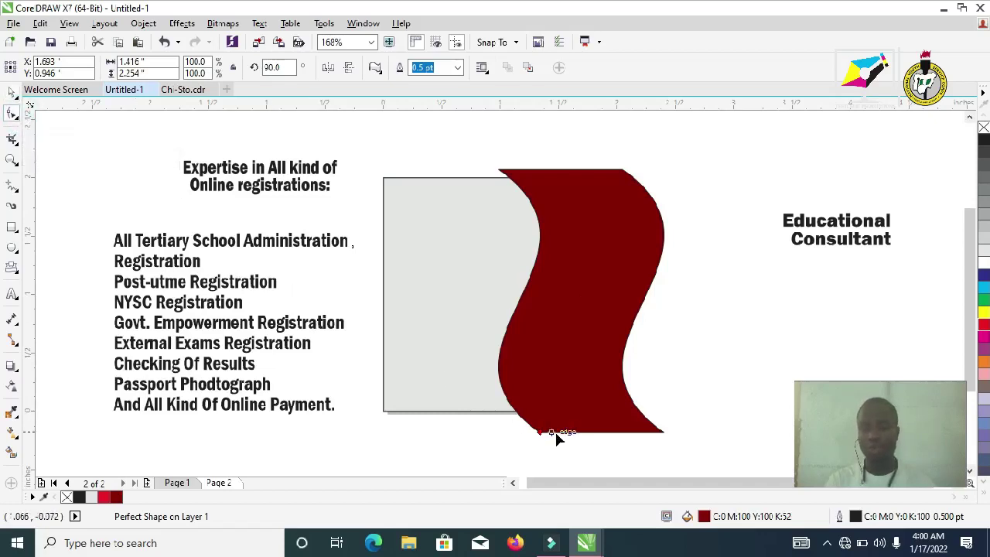
drag(542, 437, 524, 439)
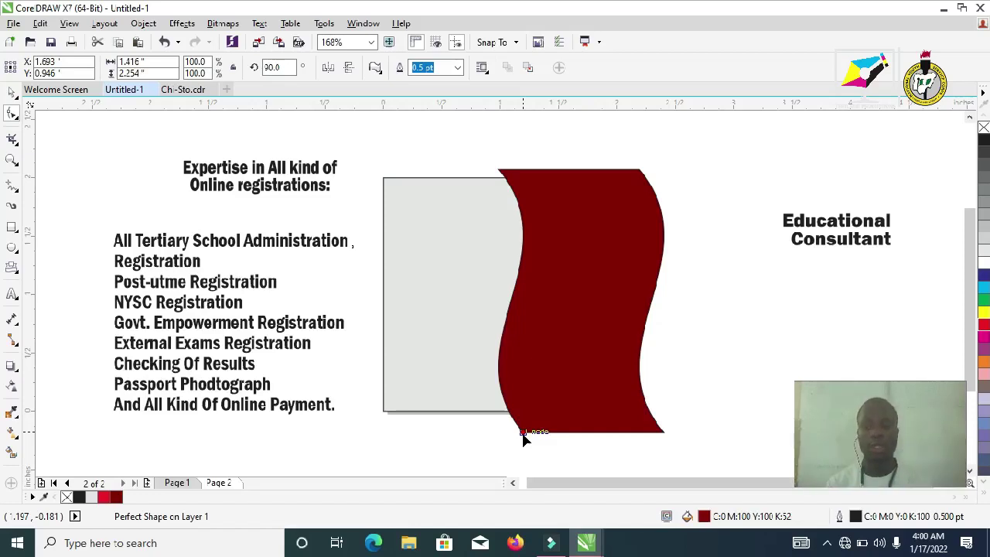
key(space)
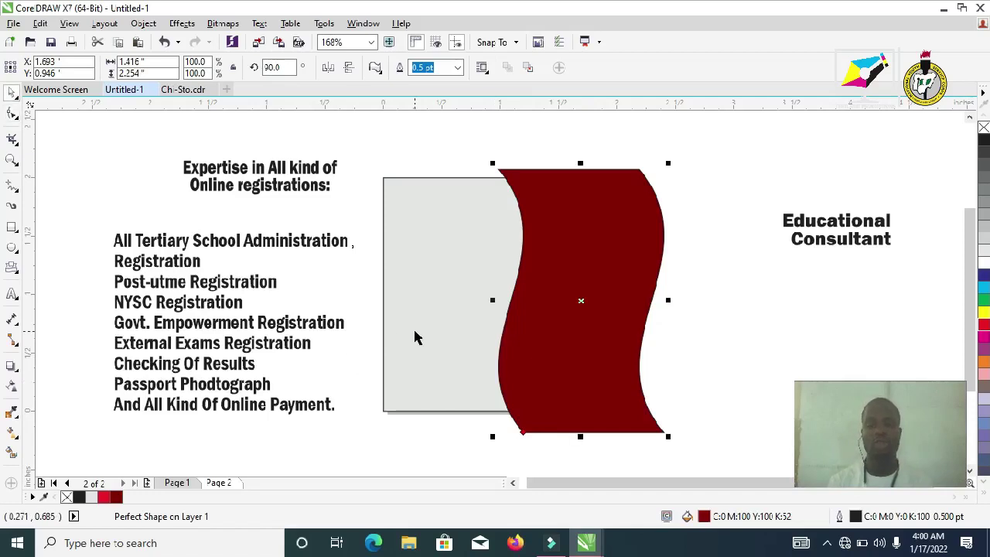
Step: Give the wavy banner a yellow outline and set the outline width to 8.0 pt
right_click(983, 312)
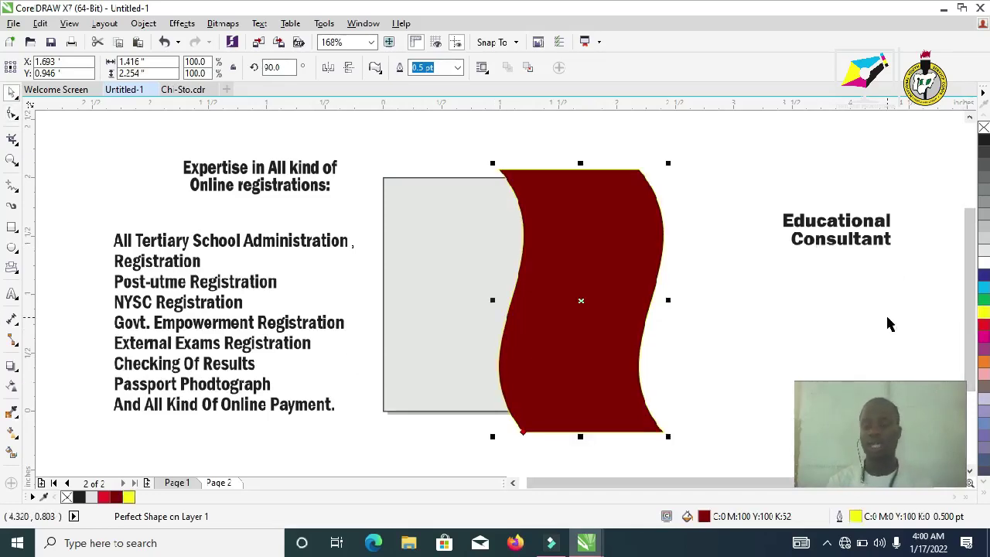
double_click(858, 520)
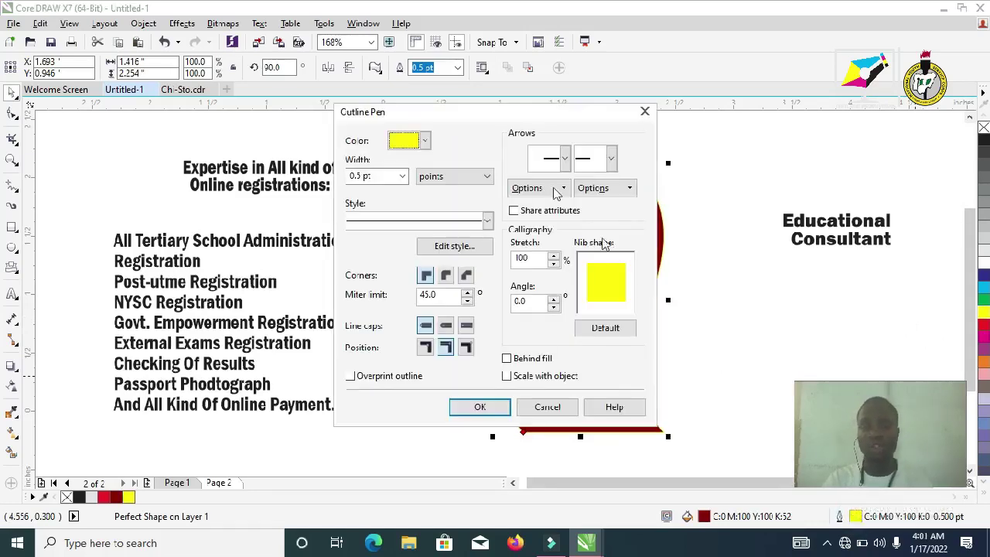
drag(488, 118, 813, 135)
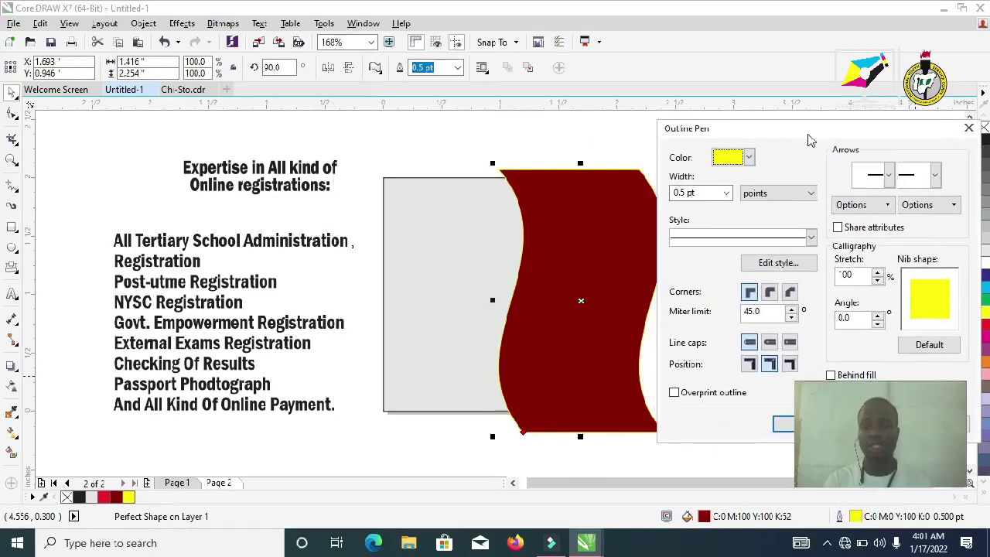
click(727, 195)
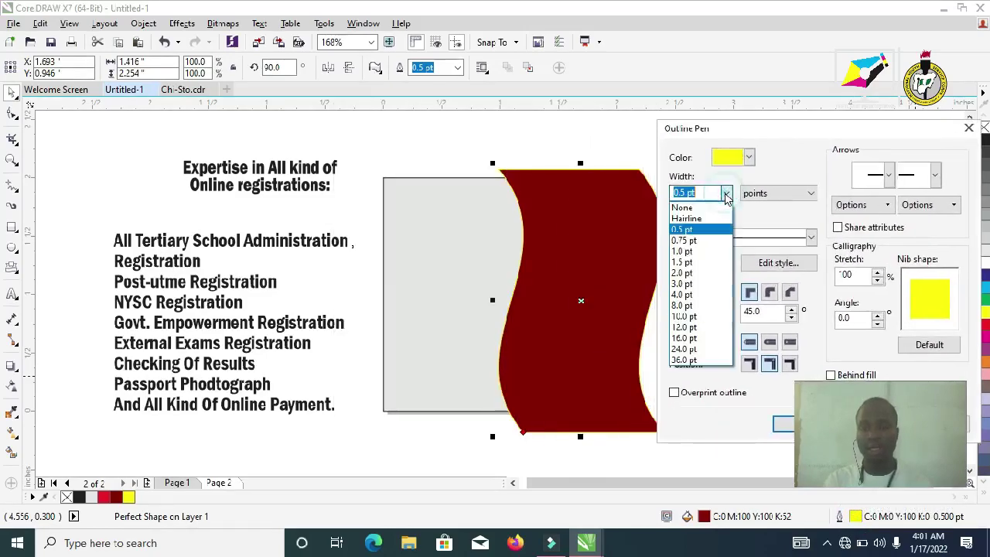
click(766, 193)
click(764, 193)
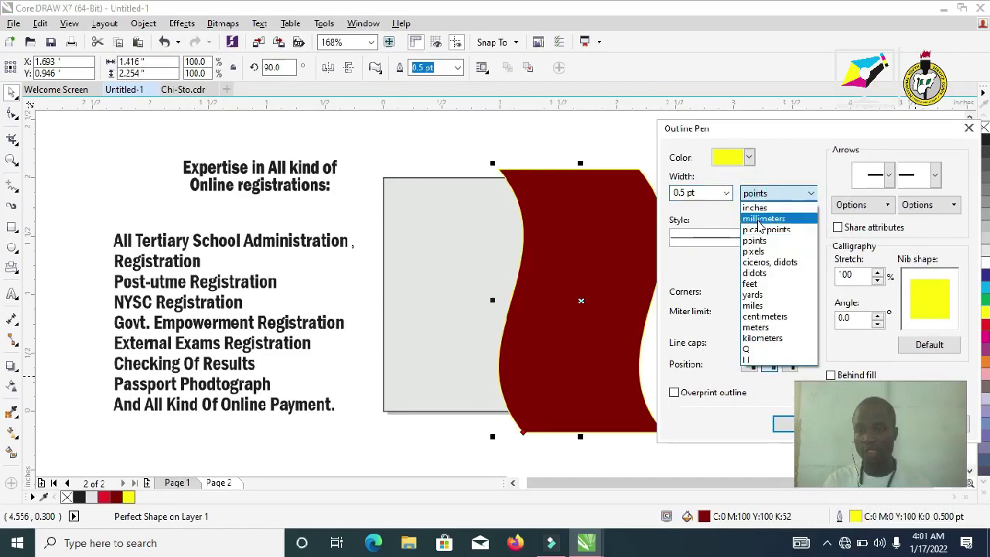
click(755, 241)
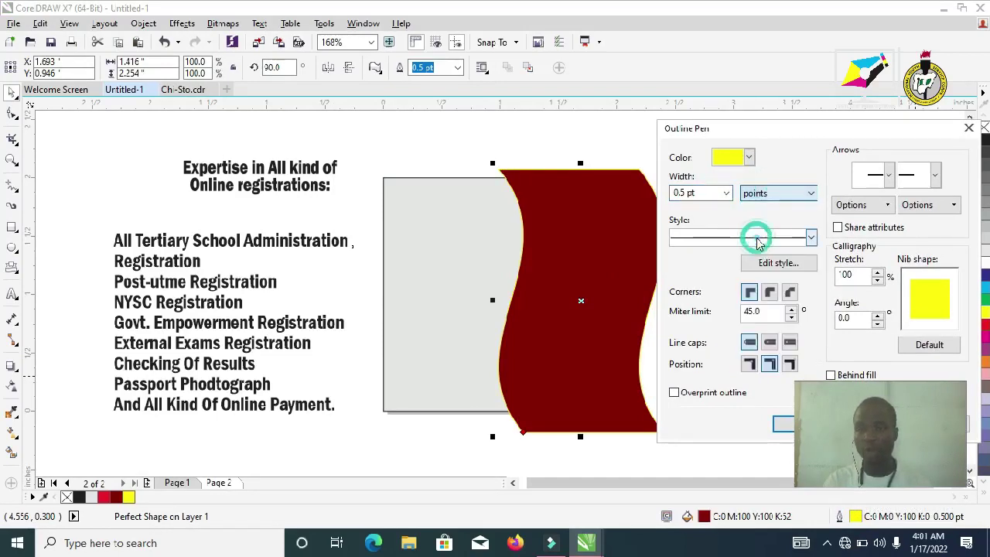
click(727, 194)
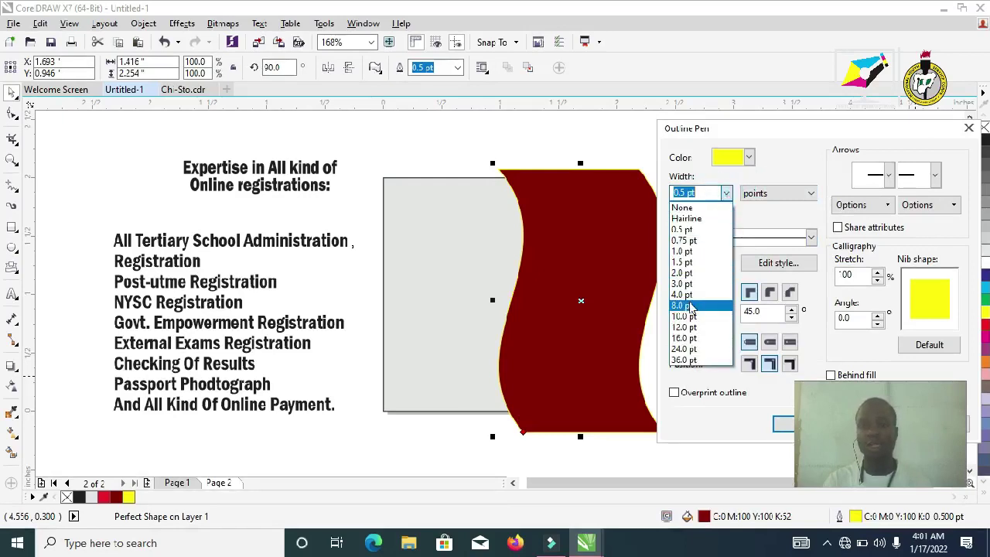
click(692, 306)
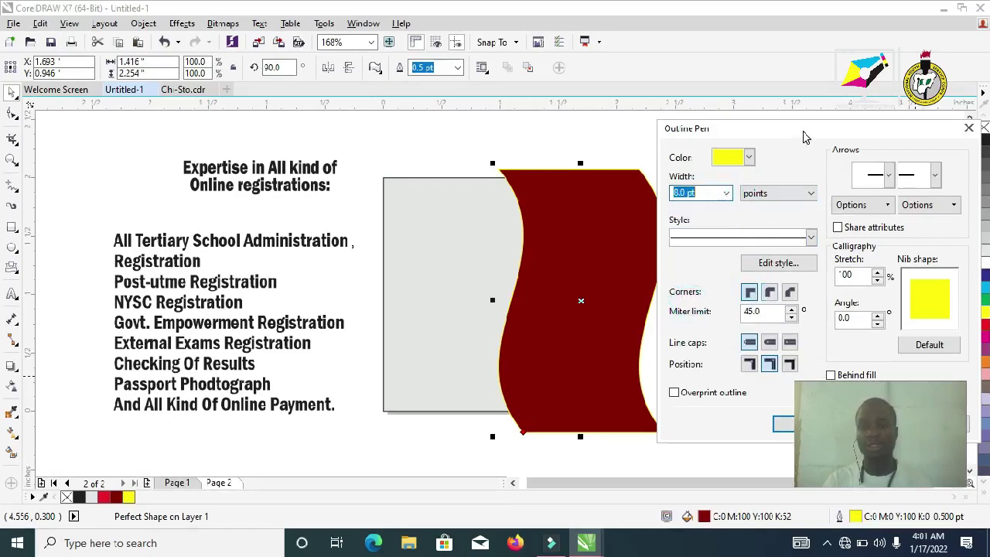
Step: Place the banner's outline behind its fill and make it scale with the object
drag(805, 130, 649, 126)
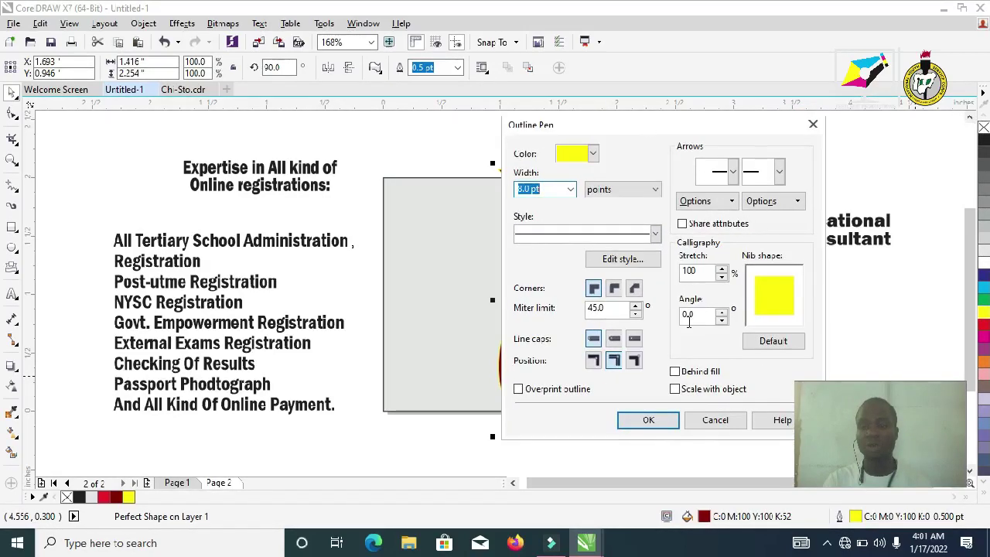
click(675, 371)
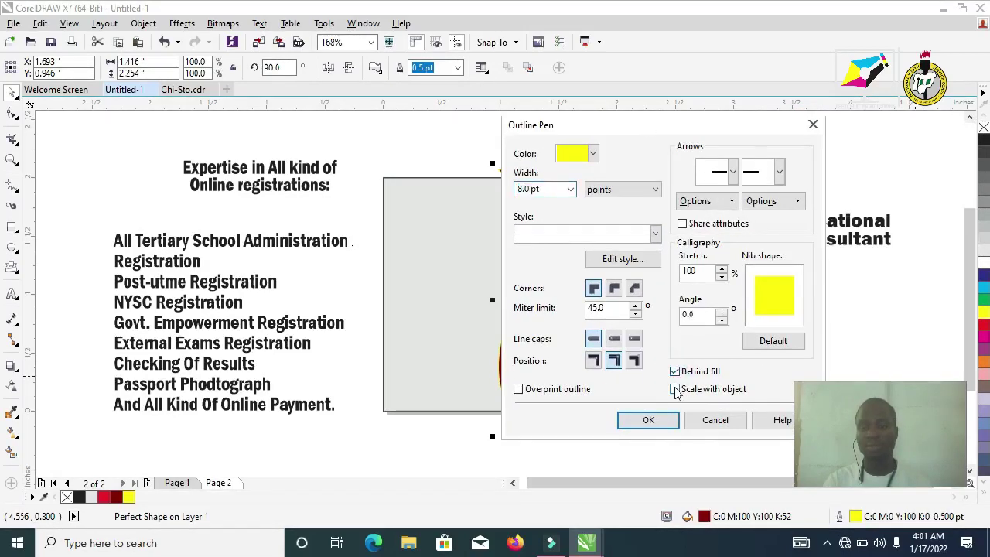
click(675, 389)
click(663, 419)
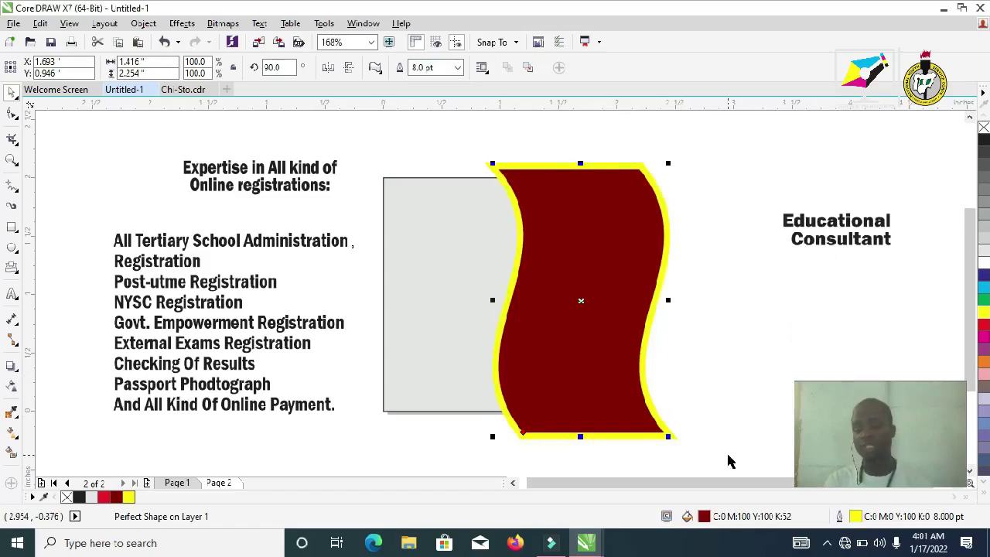
Step: Reduce the banner's yellow outline width to 4.0 pt
double_click(856, 517)
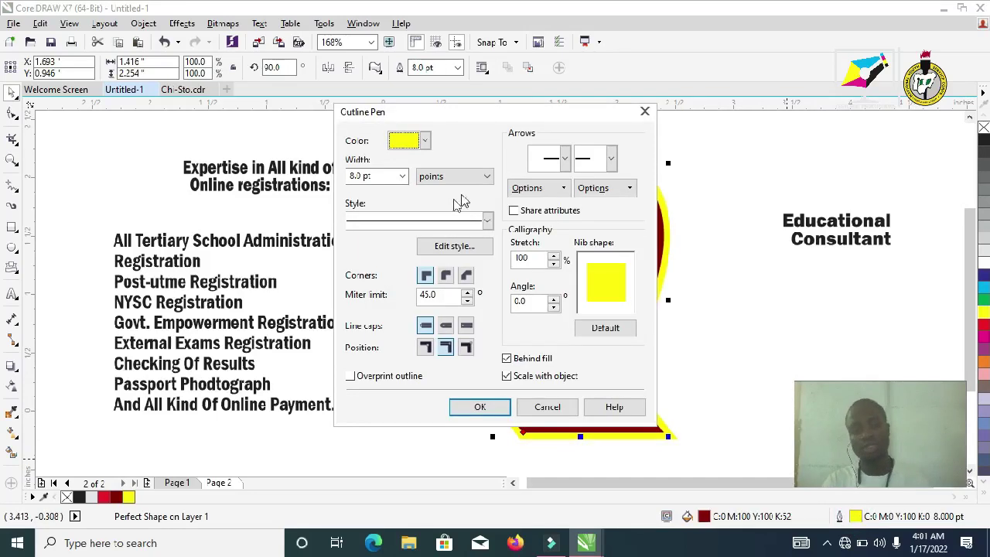
click(403, 177)
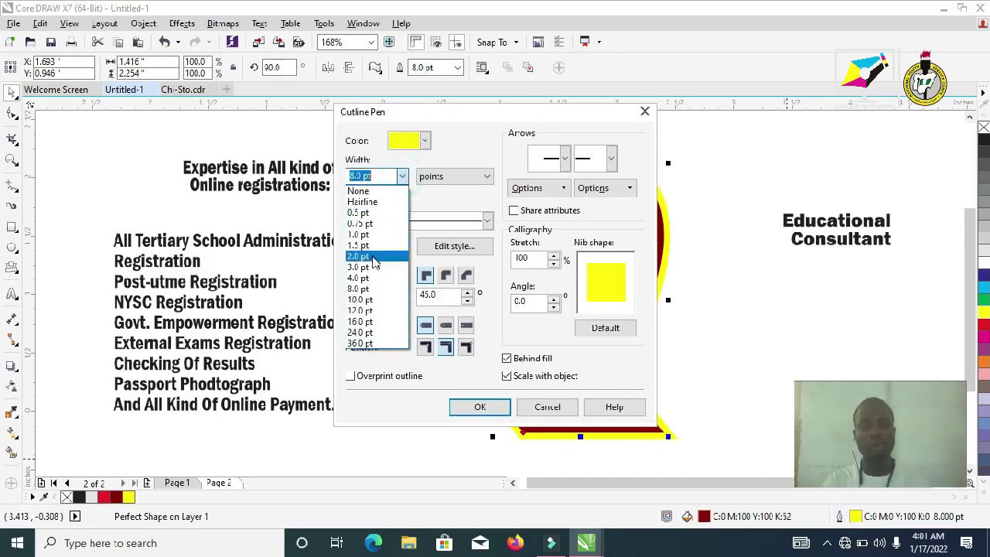
click(360, 277)
click(464, 410)
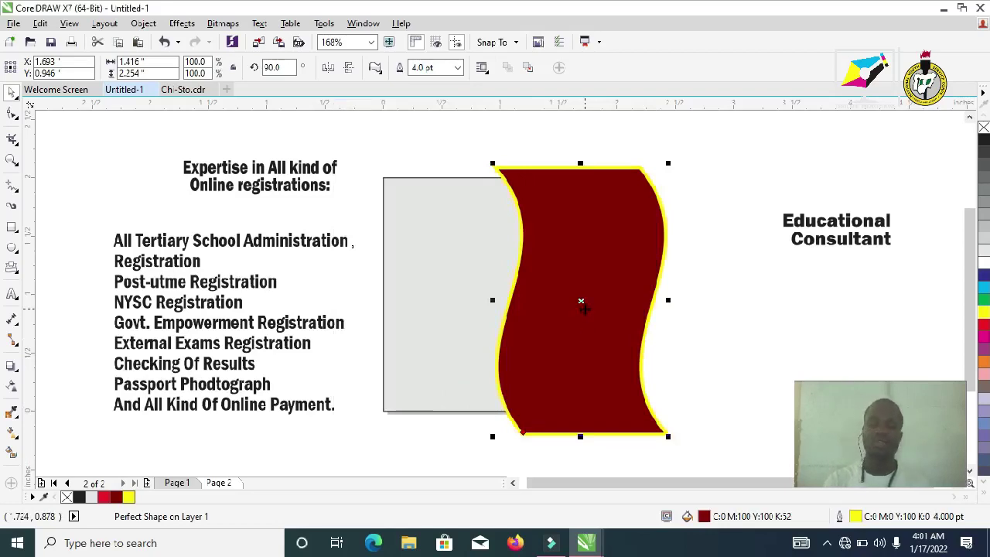
Step: PowerClip the wavy banner inside the grey page rectangle
right_click(581, 306)
click(633, 159)
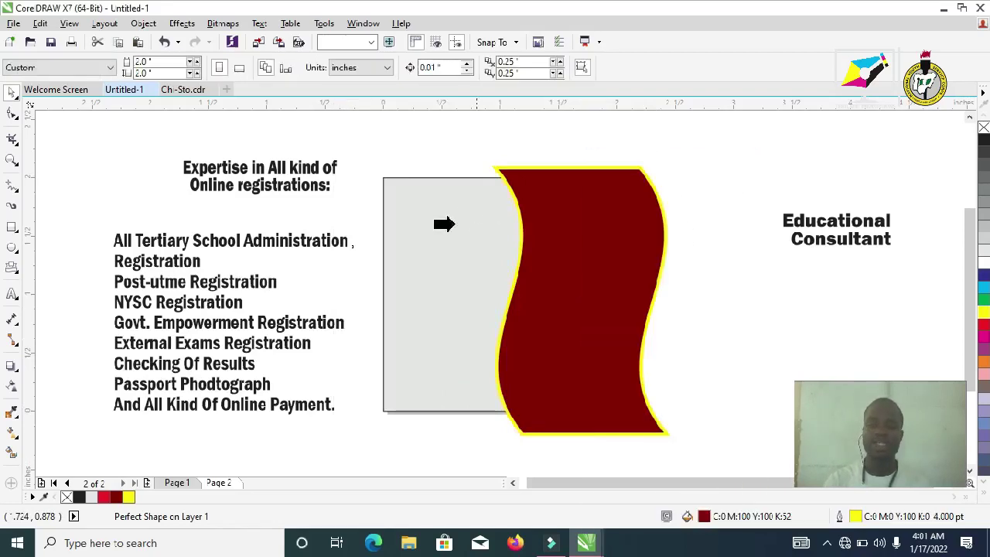
click(453, 225)
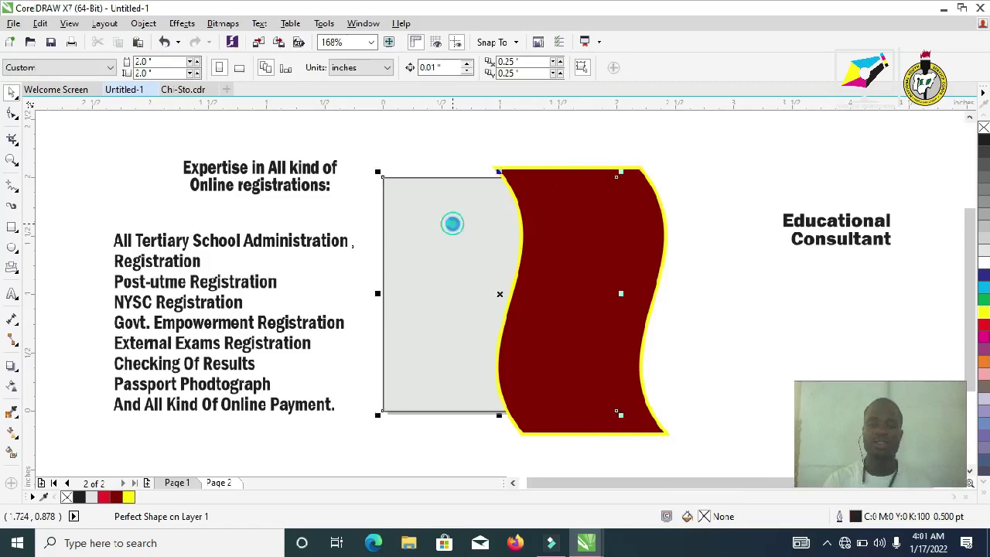
click(716, 245)
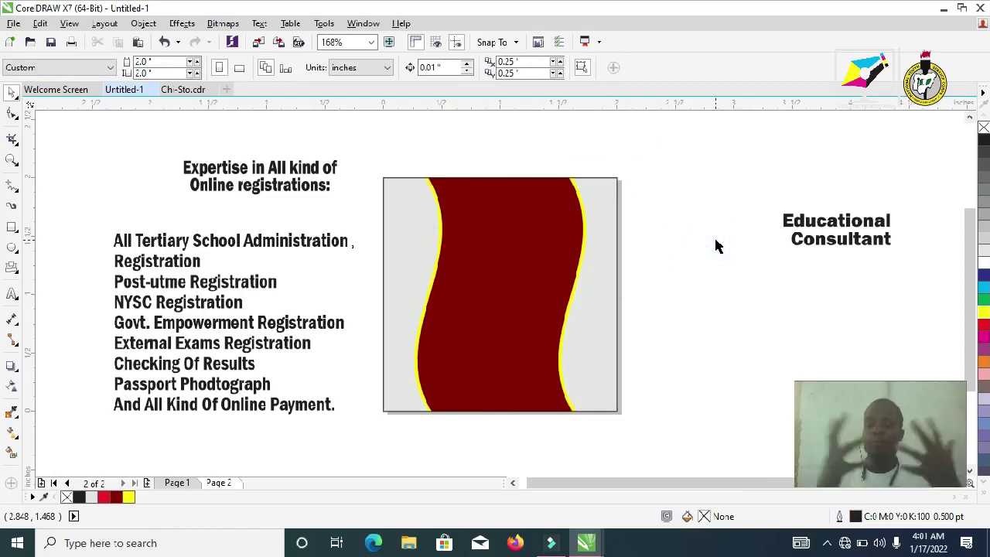
click(518, 215)
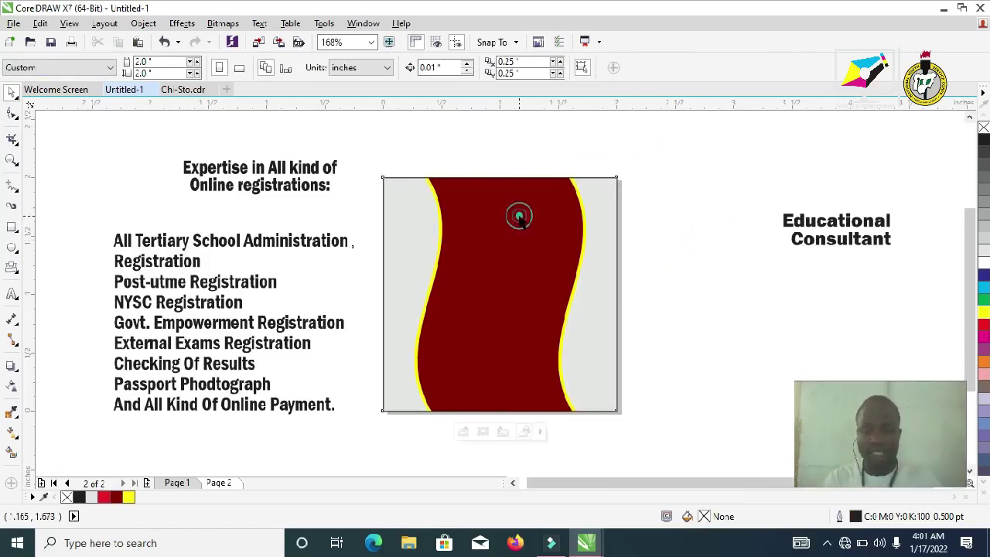
double_click(517, 217)
click(695, 257)
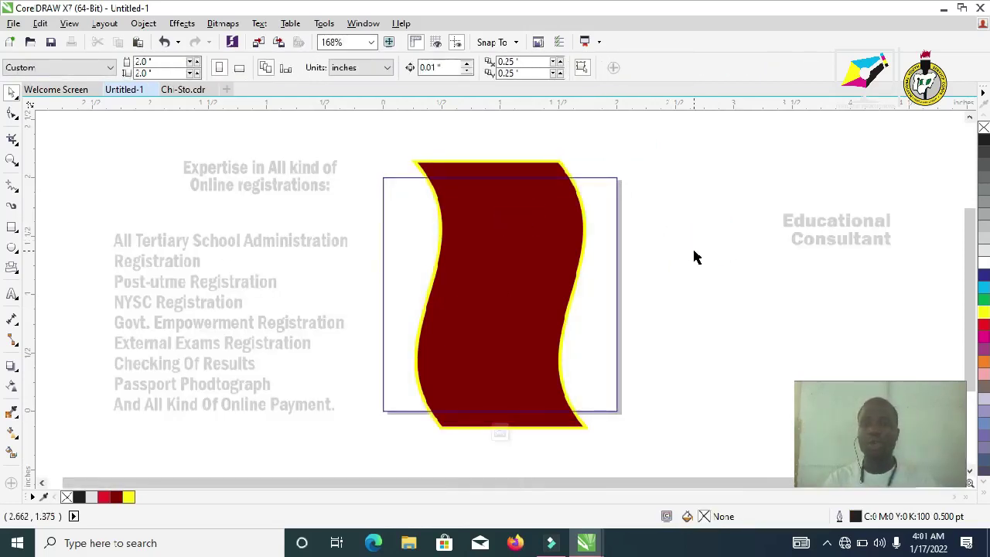
ctrl+click(694, 257)
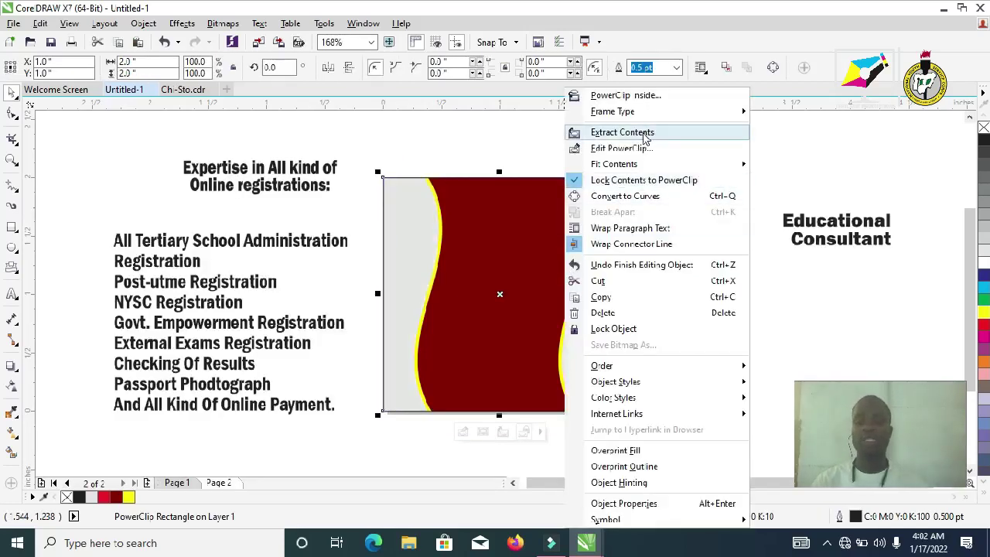
Step: Edit the PowerClip contents, move the banner right to about X 1.602, Y 1.0 inches, and finish editing
click(628, 148)
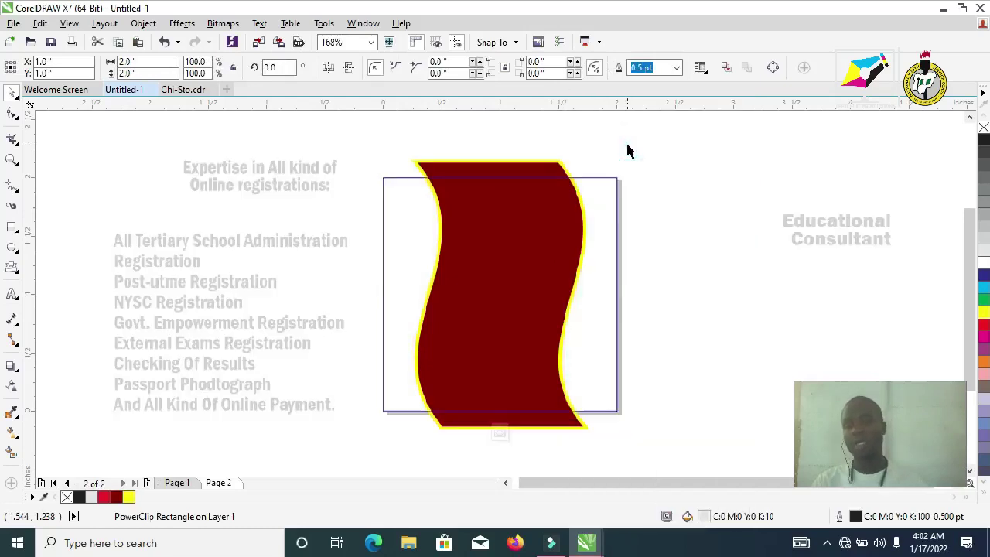
click(672, 311)
click(550, 292)
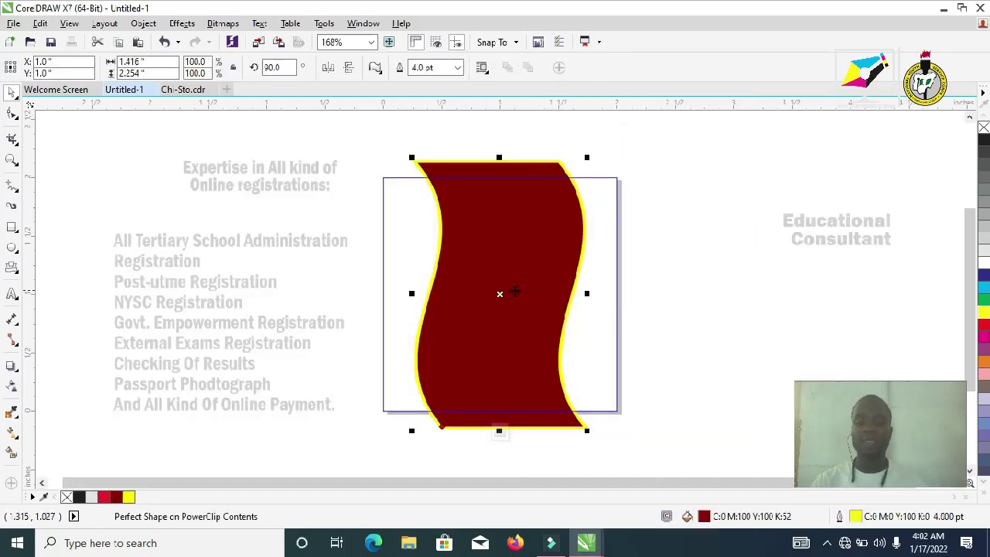
click(500, 291)
drag(526, 293, 568, 294)
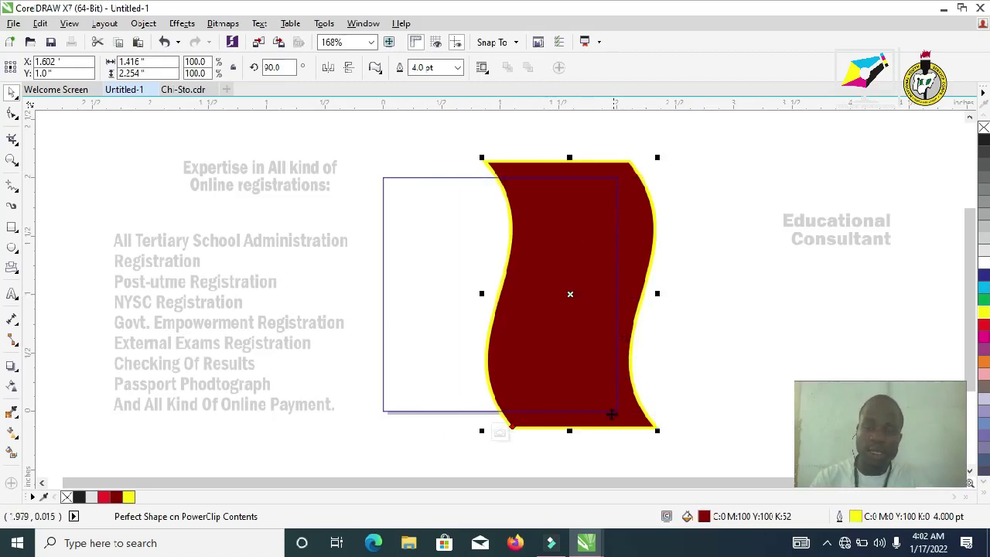
right_click(570, 294)
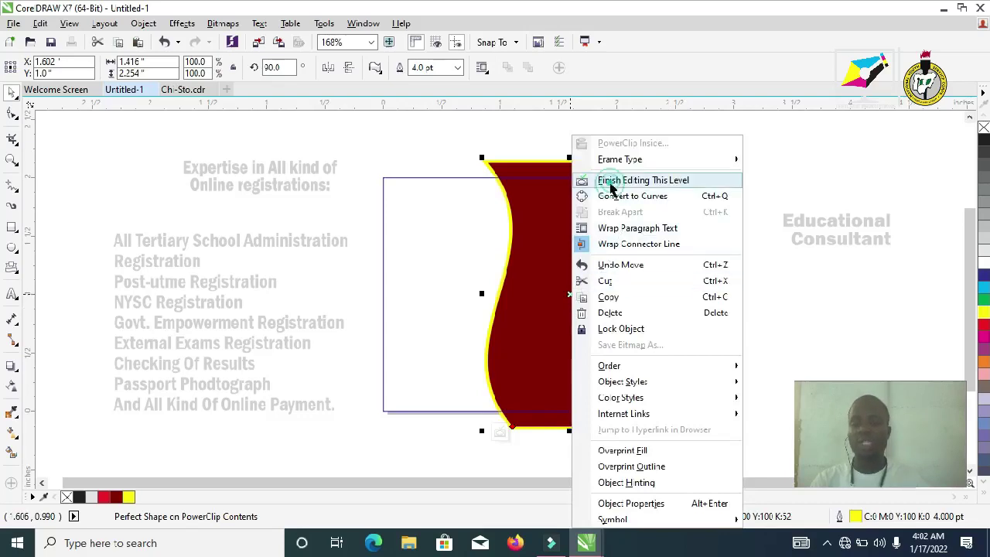
click(611, 185)
click(685, 253)
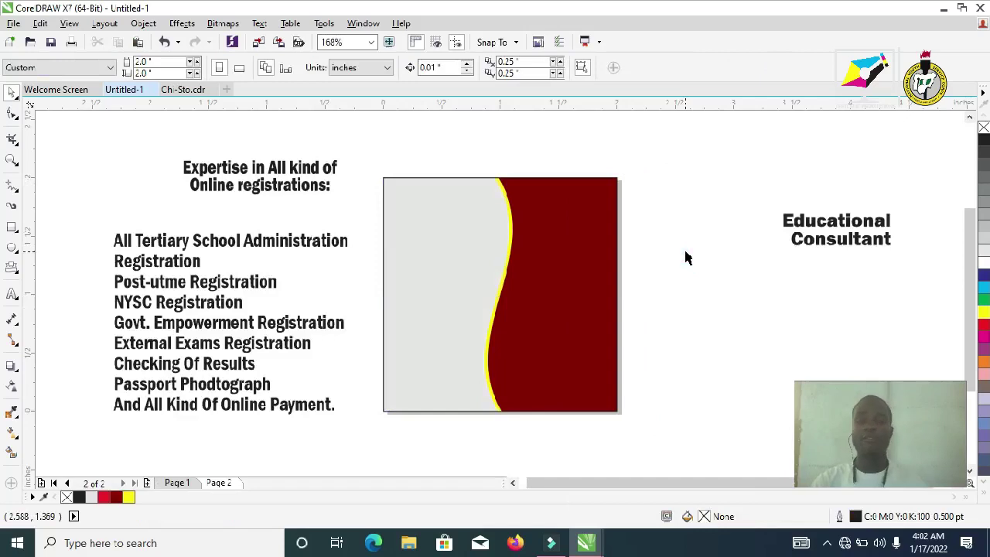
Step: Open the grey rectangle's PowerClip contents for editing and select the banner
click(563, 266)
ctrl+click(563, 265)
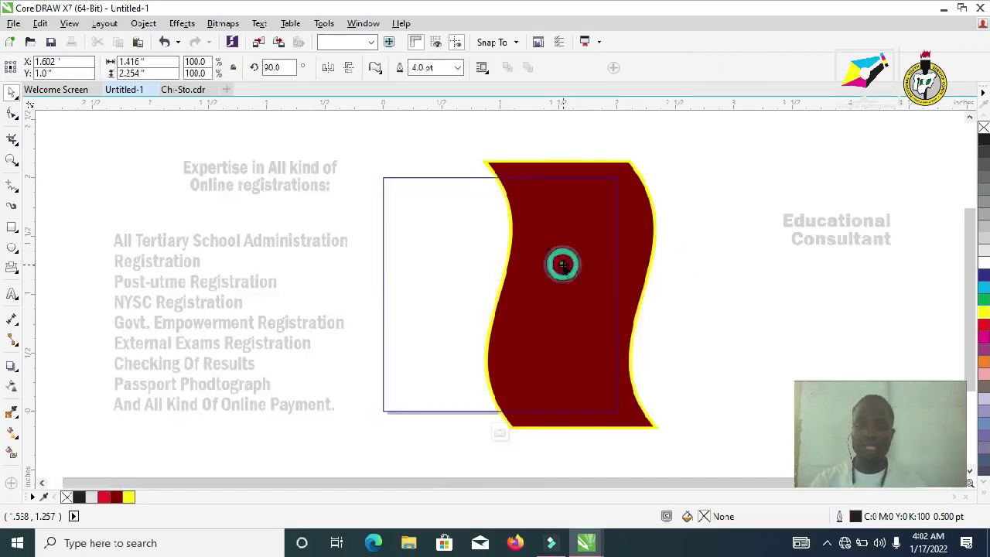
click(562, 265)
drag(563, 264, 572, 268)
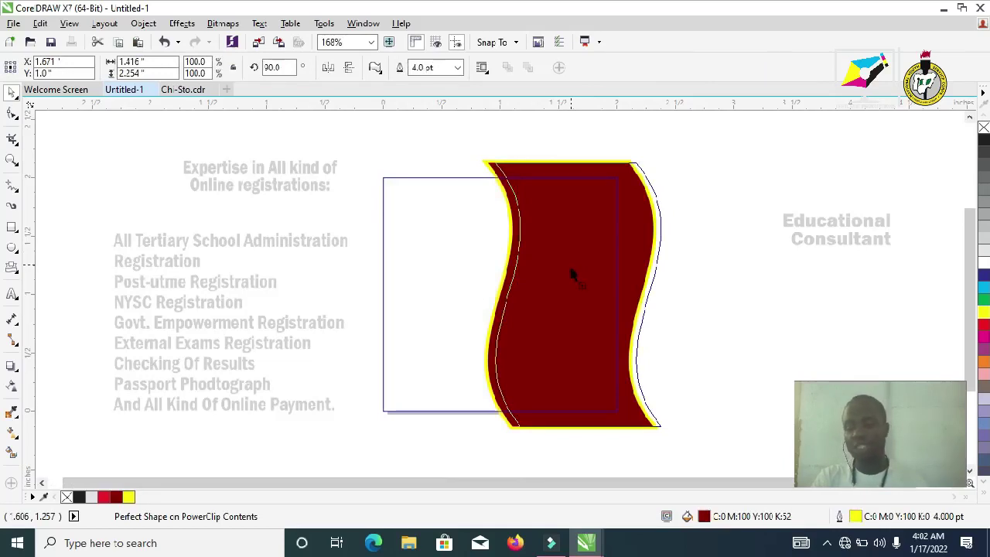
drag(570, 270, 571, 267)
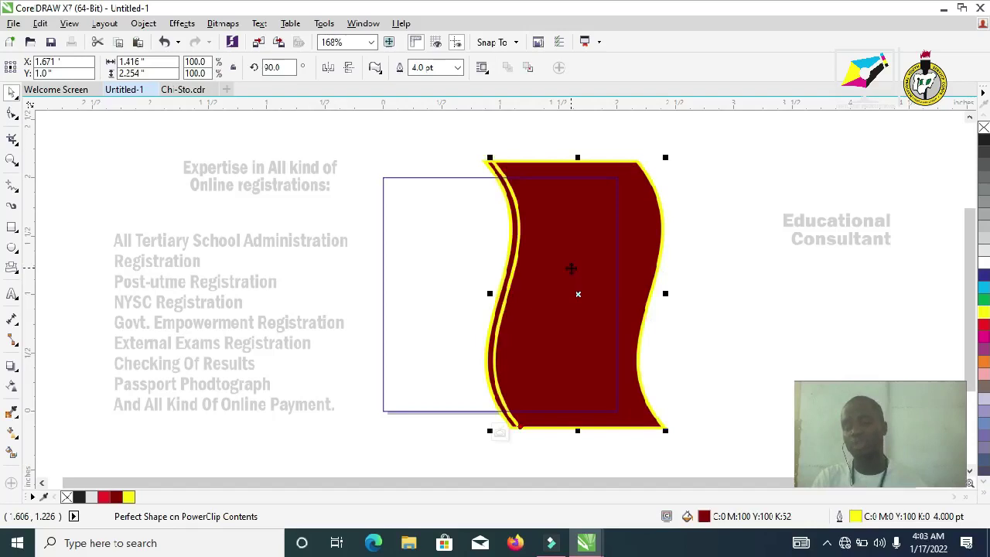
key(ctrl+z)
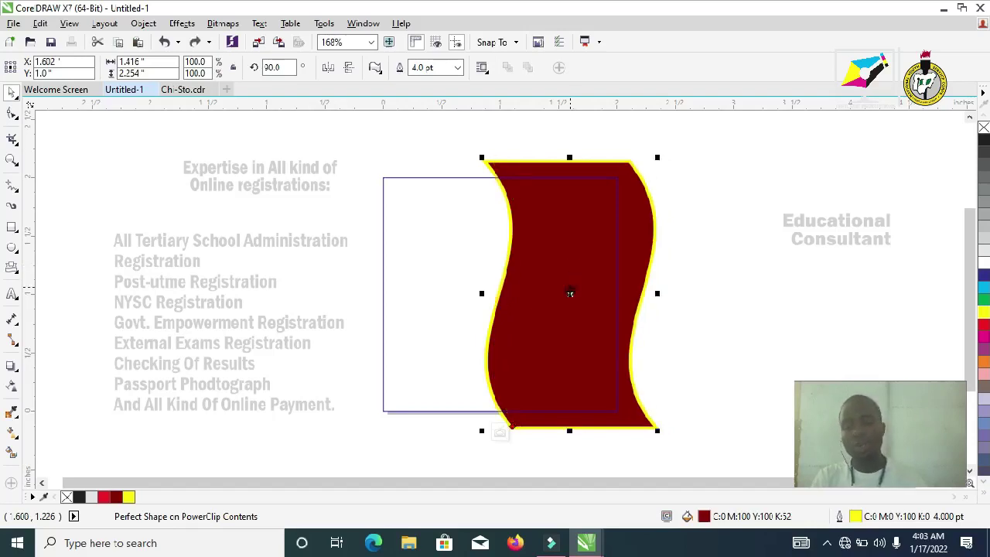
Step: Duplicate the banner slightly to its right inside the PowerClip, centred at about X 1.675, Y 0.99 inches
drag(570, 294, 579, 295)
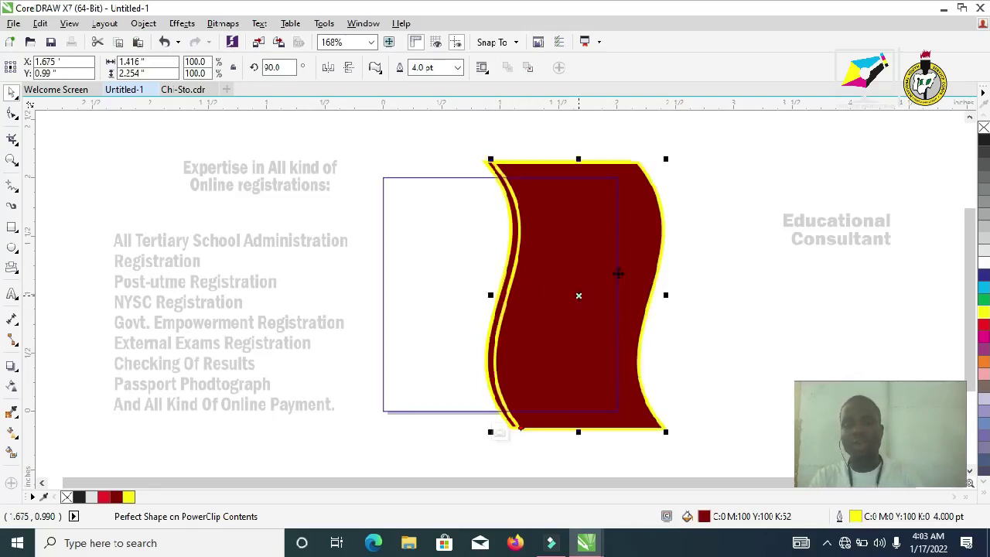
click(713, 288)
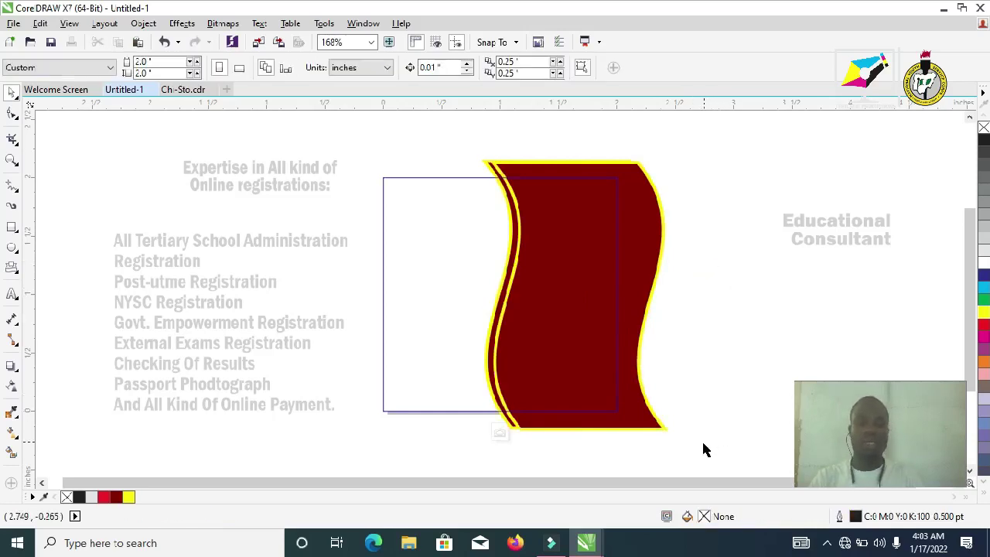
Step: Duplicate the front banner beside the page at about X 3.155, Y 1.011 inches, and set the copy's rotation to 0 degrees
scroll(526, 271, down, 2)
click(526, 271)
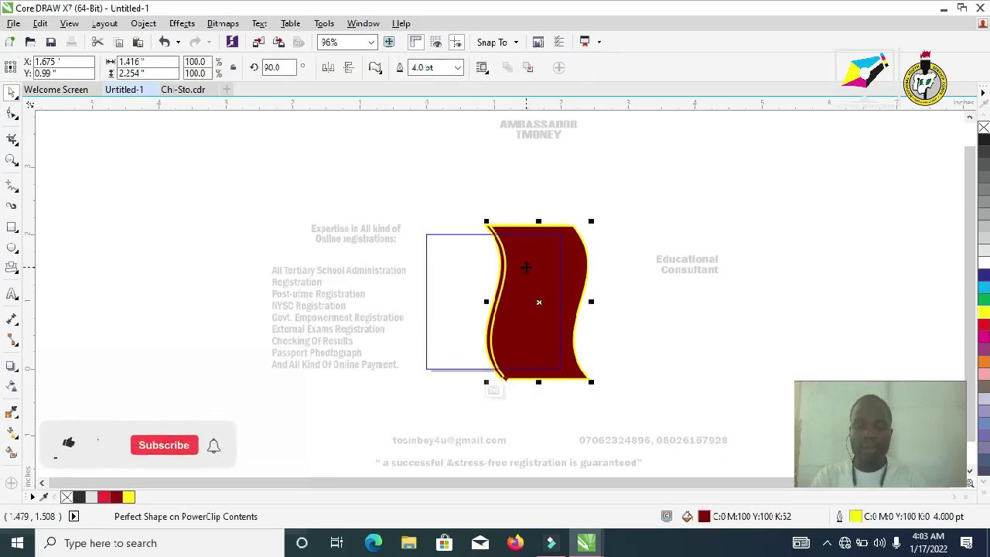
drag(519, 266, 619, 266)
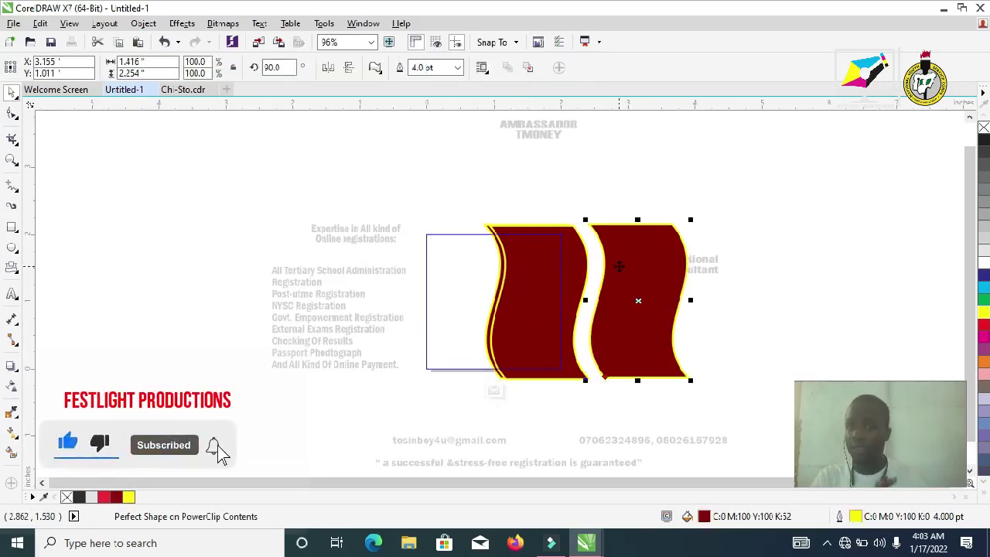
click(268, 66)
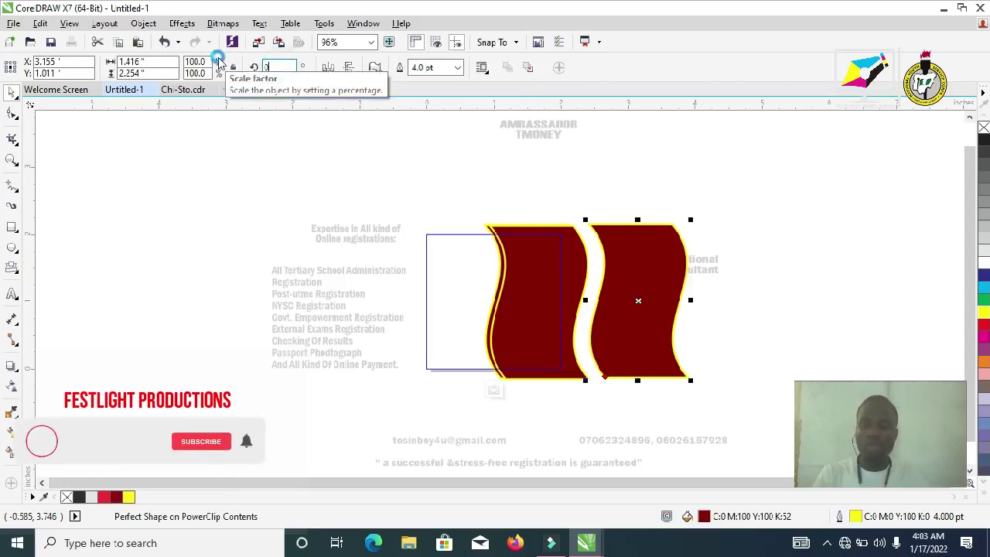
key(Return)
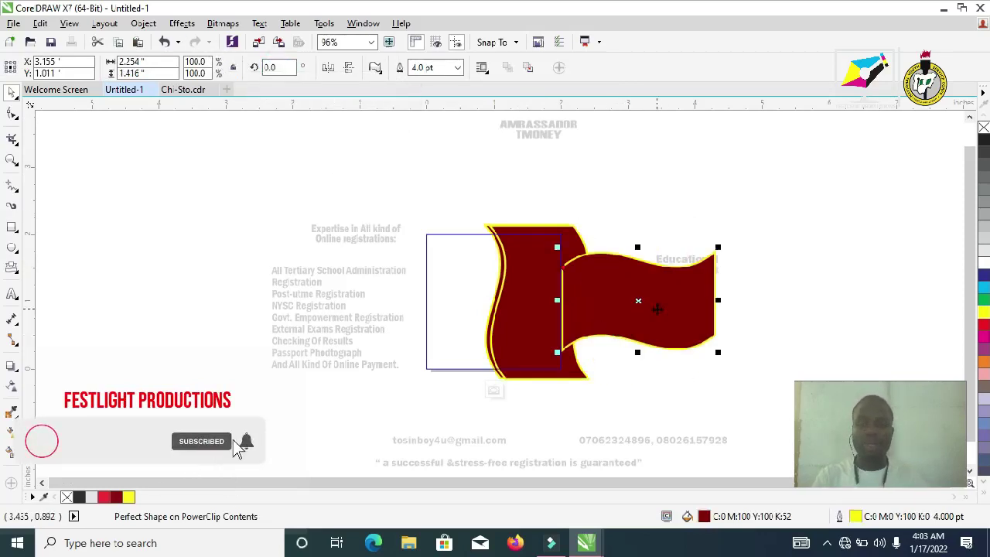
Step: Move the horizontal banner to the page's lower left, at about X 0.464, Y 0.028 inches, and send it behind the upright banners
drag(657, 309, 471, 362)
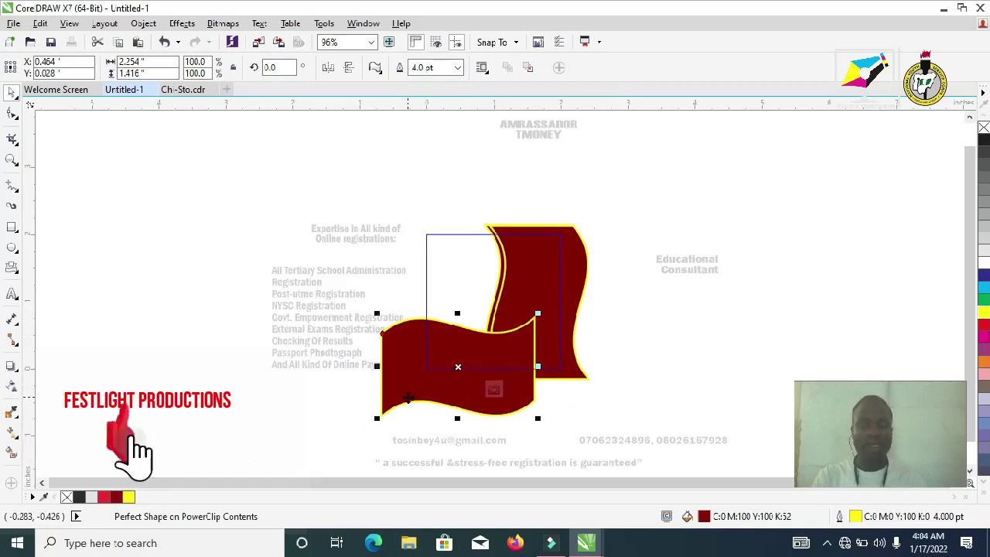
key(ctrl+Page_Down)
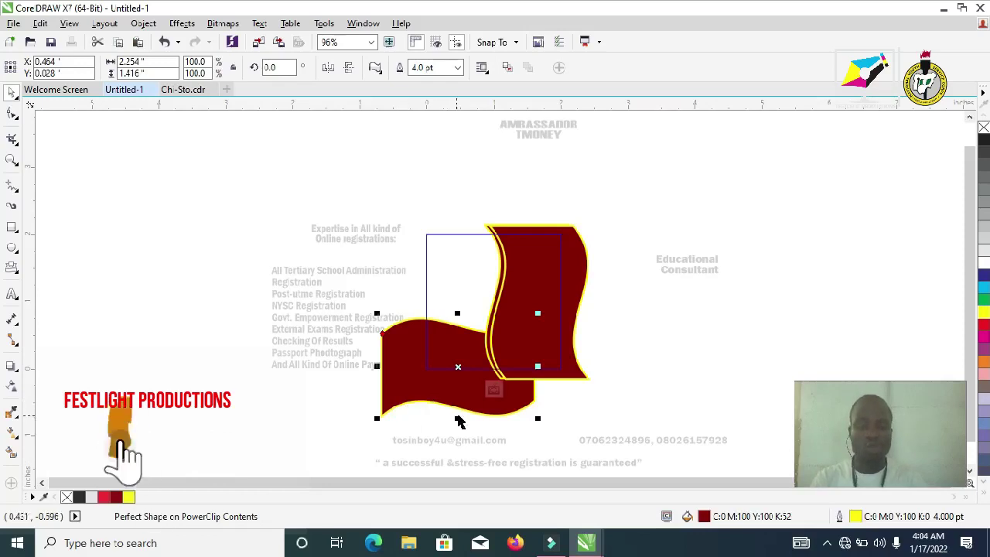
Step: Resize the horizontal banner to about 2.144 by 1.194 inches and duplicate it slightly lower at about Y 0.063 inches
drag(456, 422, 458, 403)
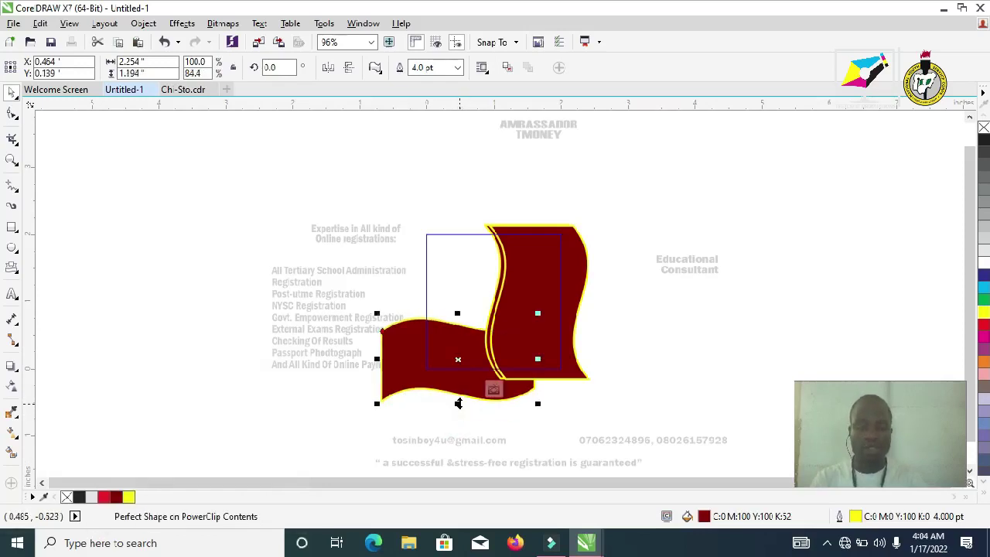
scroll(433, 387, right, 1)
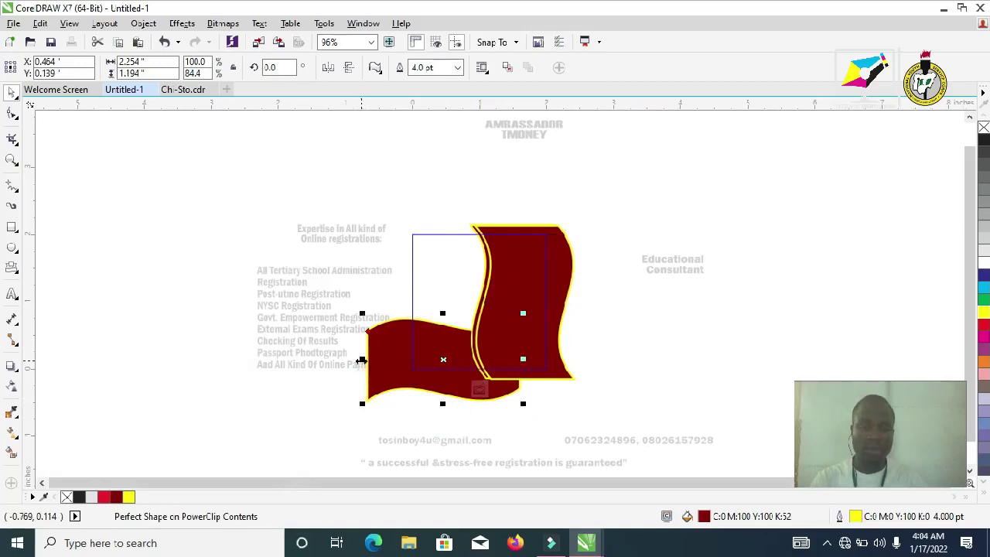
drag(367, 360, 410, 357)
click(362, 364)
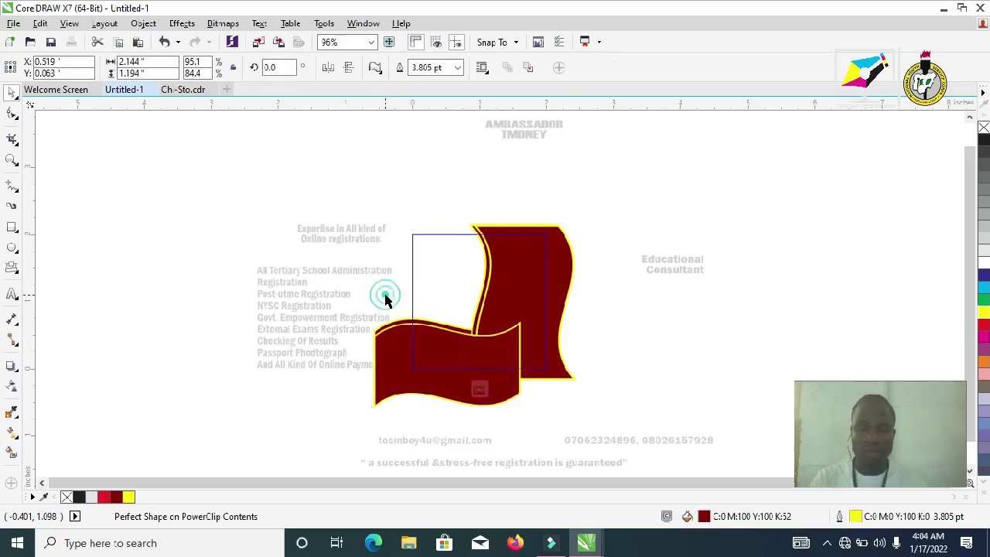
Step: Send both horizontal banners behind the upright banners and finish editing the PowerClip contents
click(404, 323)
click(405, 321)
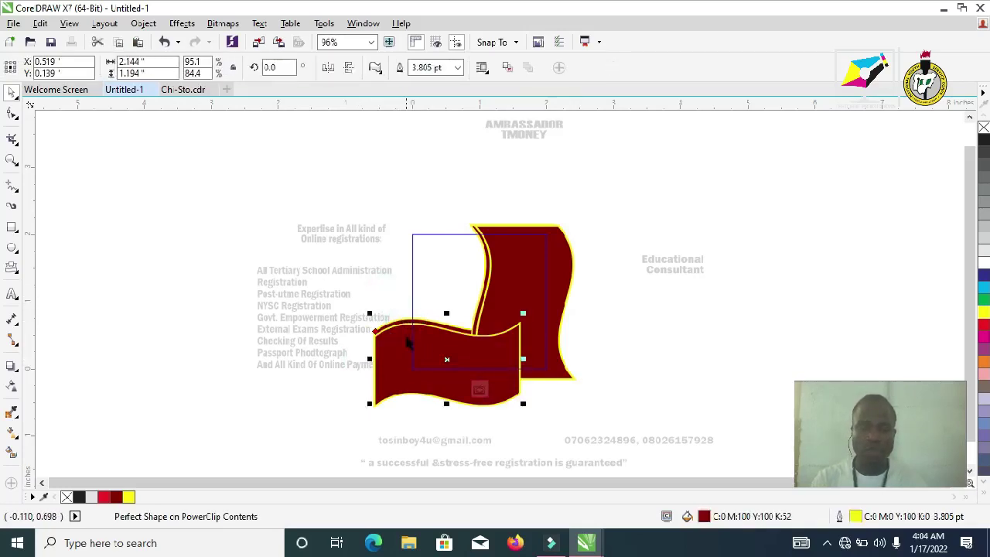
shift+click(406, 339)
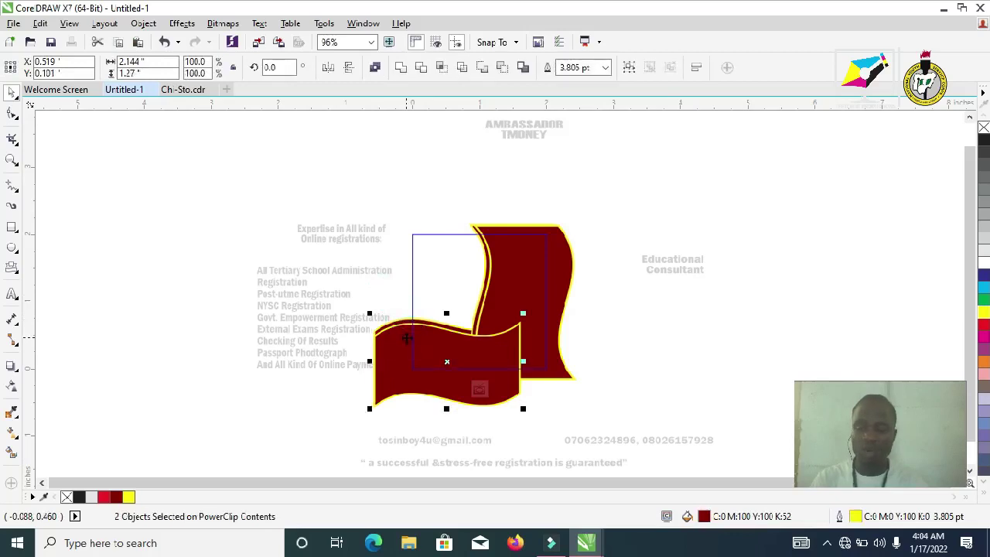
key(ctrl+Page_Down)
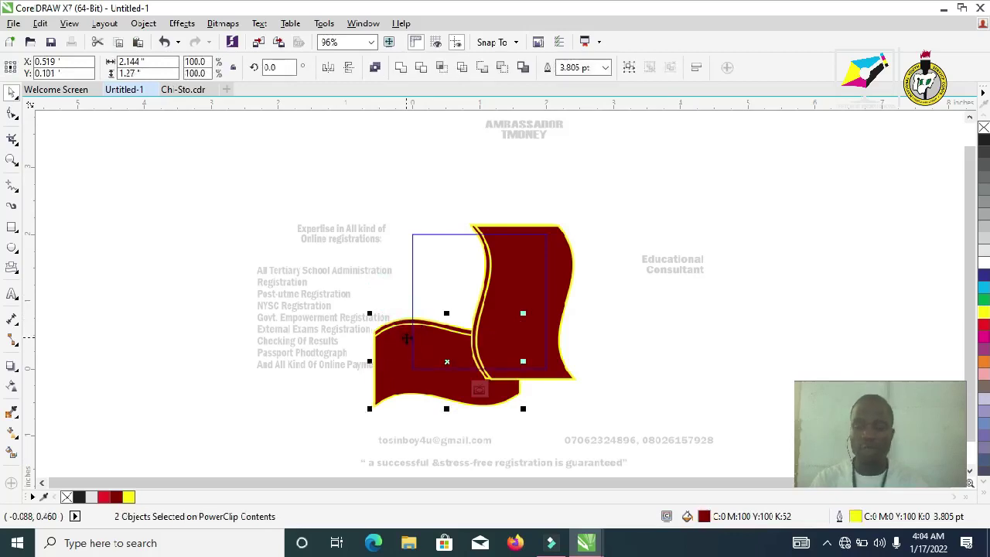
click(706, 365)
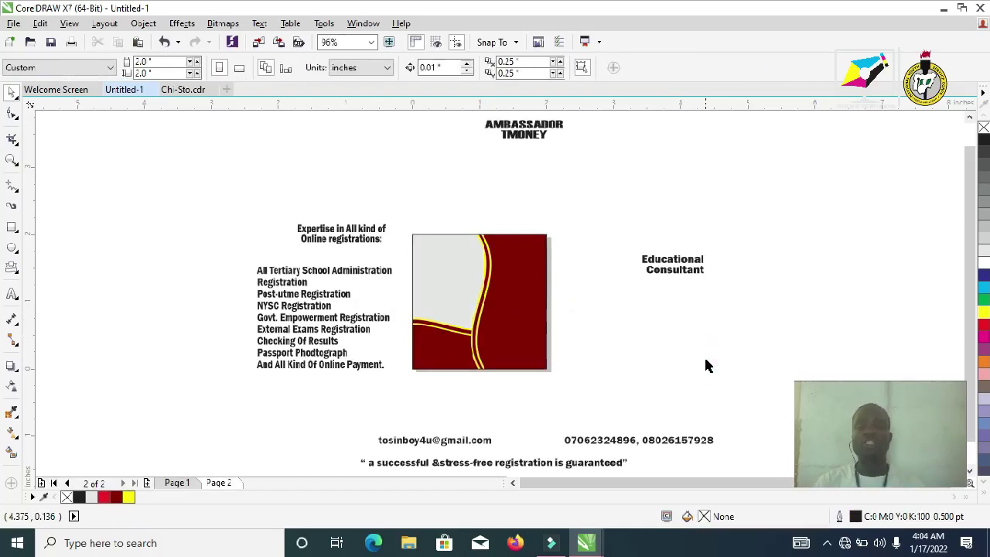
ctrl+click(445, 357)
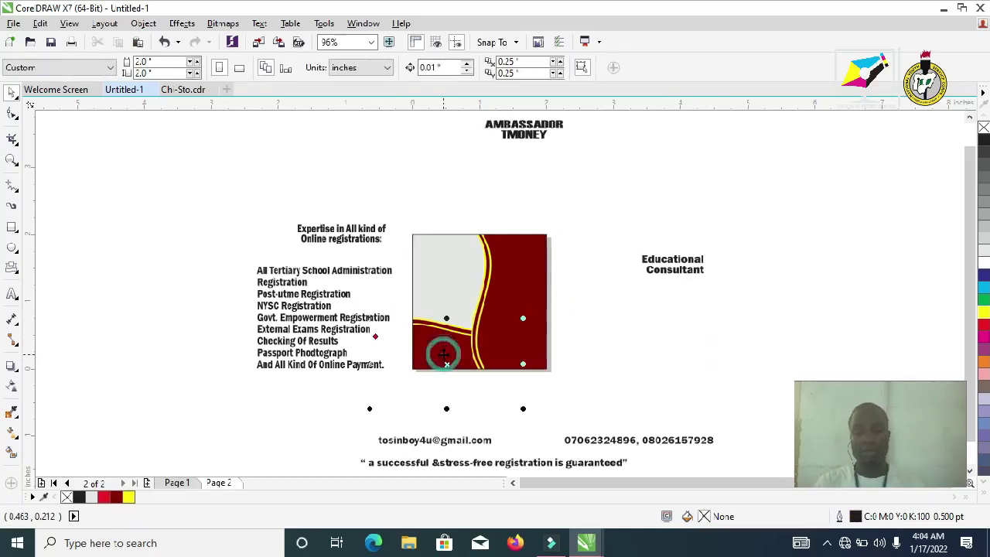
click(645, 327)
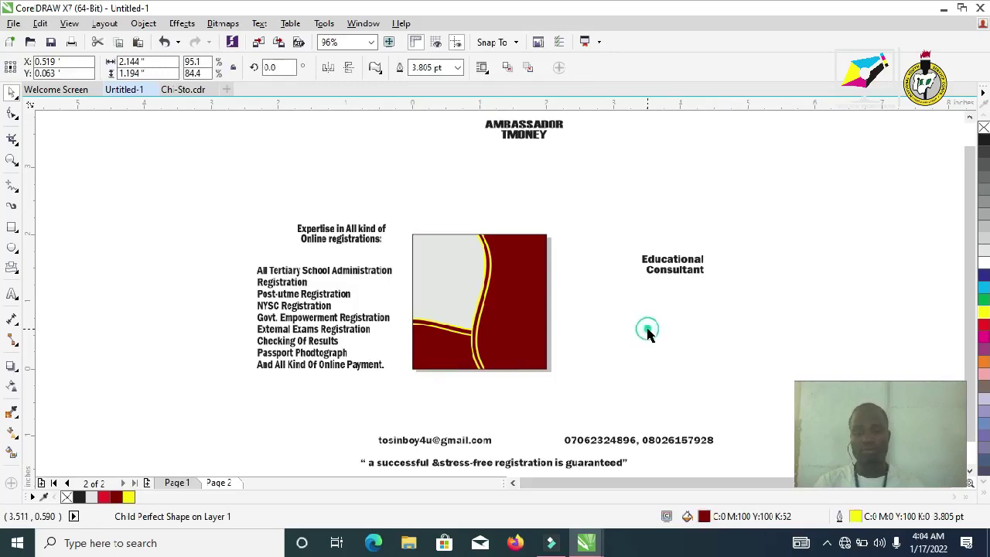
Step: Reopen the PowerClip contents, narrow both horizontal banners together to about 1.351 inches, reduce their height, and finish editing
double_click(454, 338)
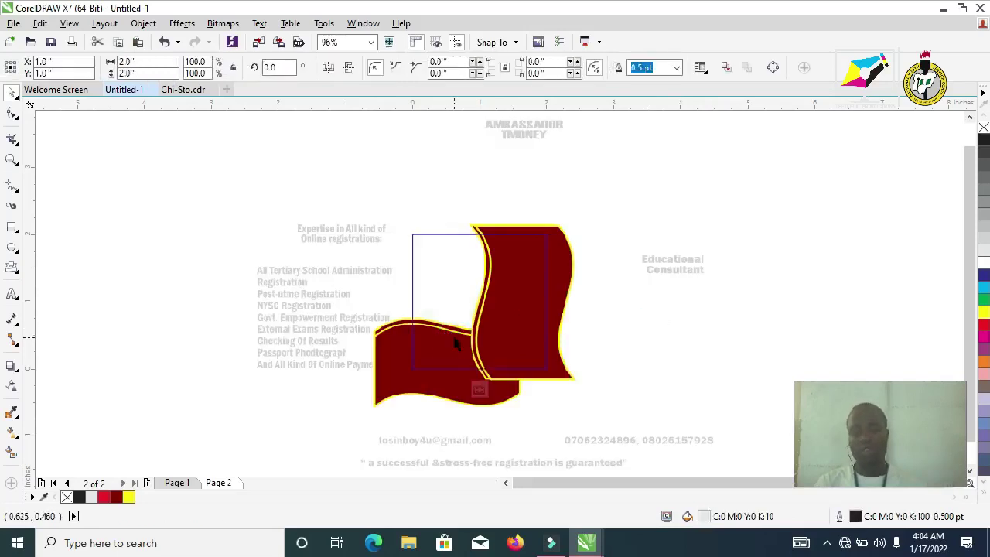
drag(528, 420, 333, 309)
drag(370, 361, 390, 361)
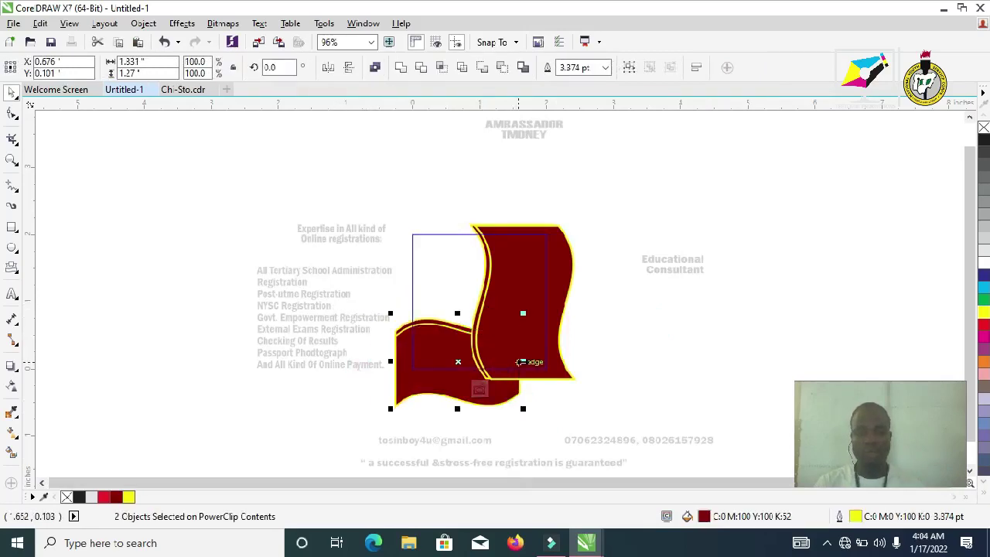
drag(523, 361, 492, 361)
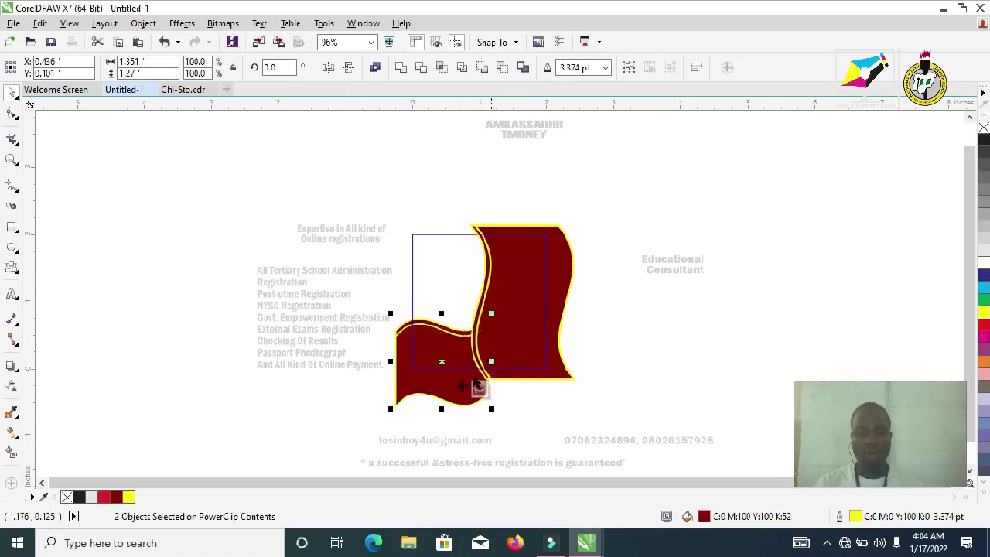
drag(441, 408, 443, 398)
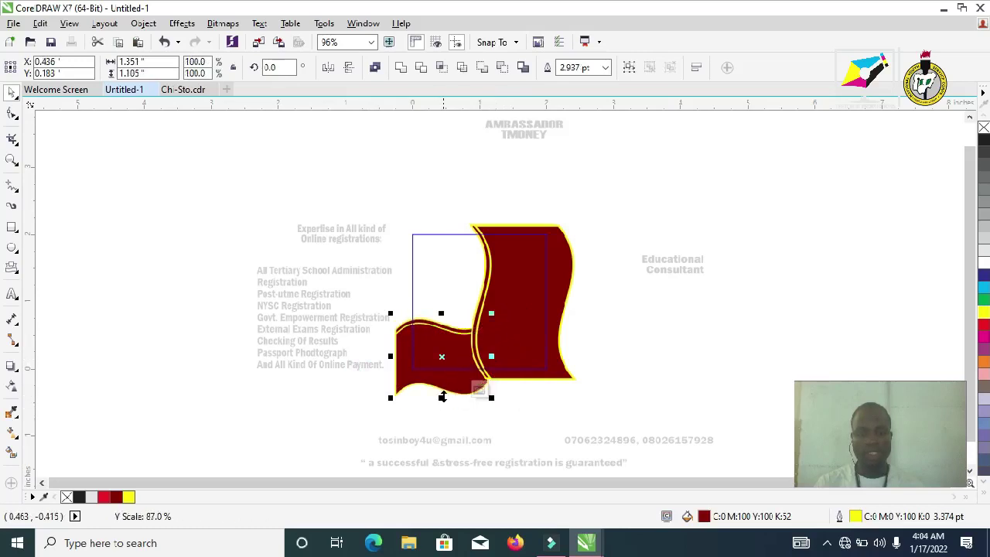
drag(441, 314, 442, 319)
click(619, 354)
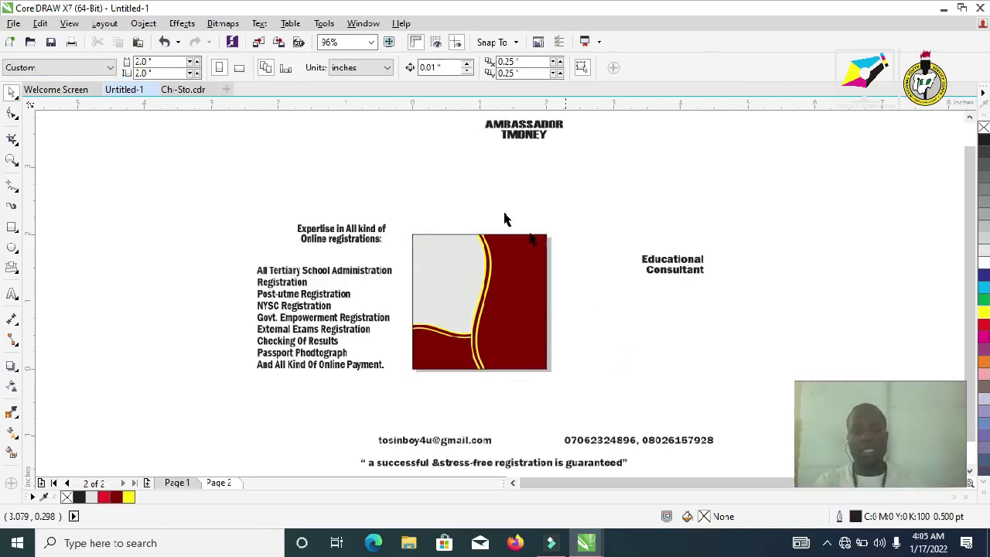
Step: Move the heading from above the page into the grey area's upper left and set its font size to 10 pt
drag(523, 130, 449, 253)
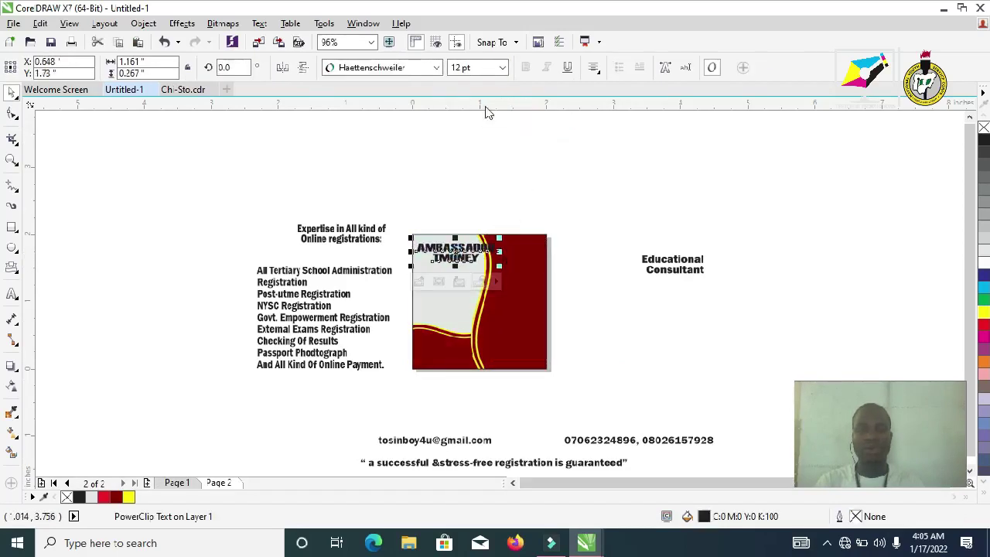
click(502, 68)
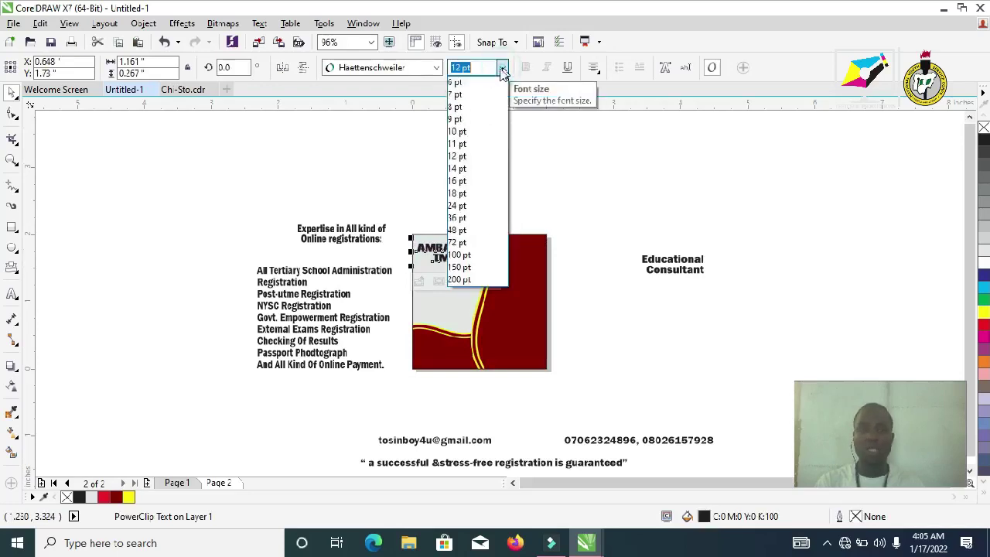
click(463, 133)
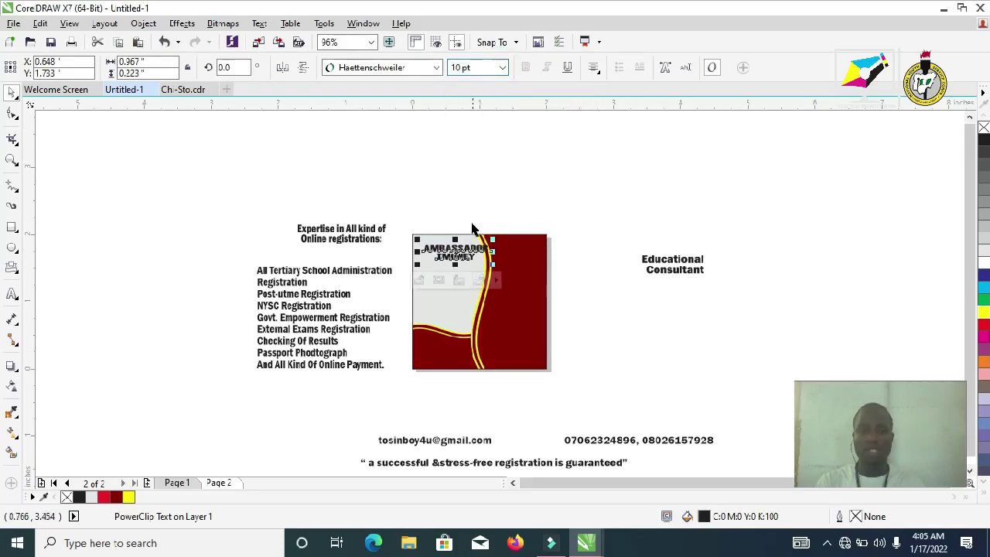
drag(453, 253, 458, 257)
click(409, 176)
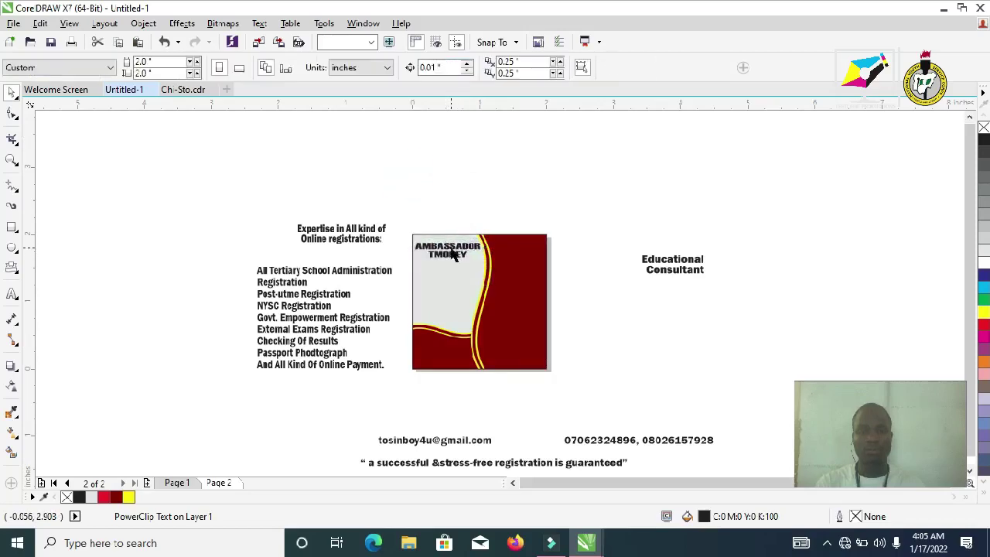
Step: Narrow the heading to about 0.582 inches around its centre
click(452, 255)
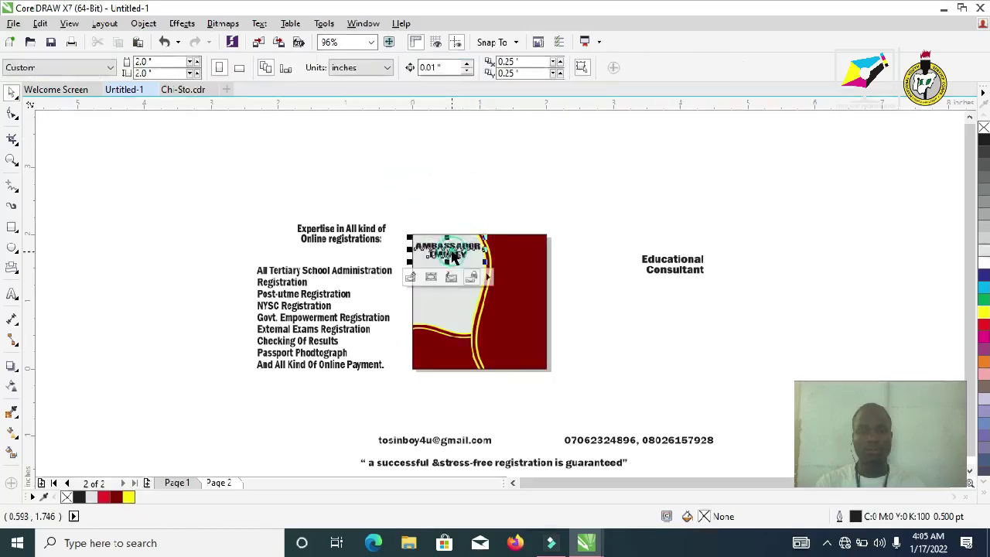
click(146, 23)
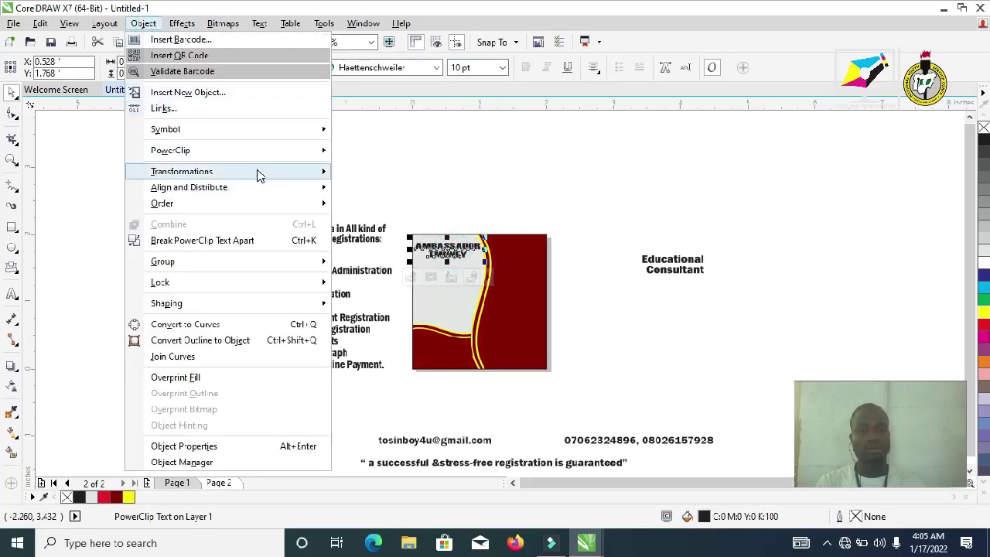
mouse_move(256, 172)
click(394, 259)
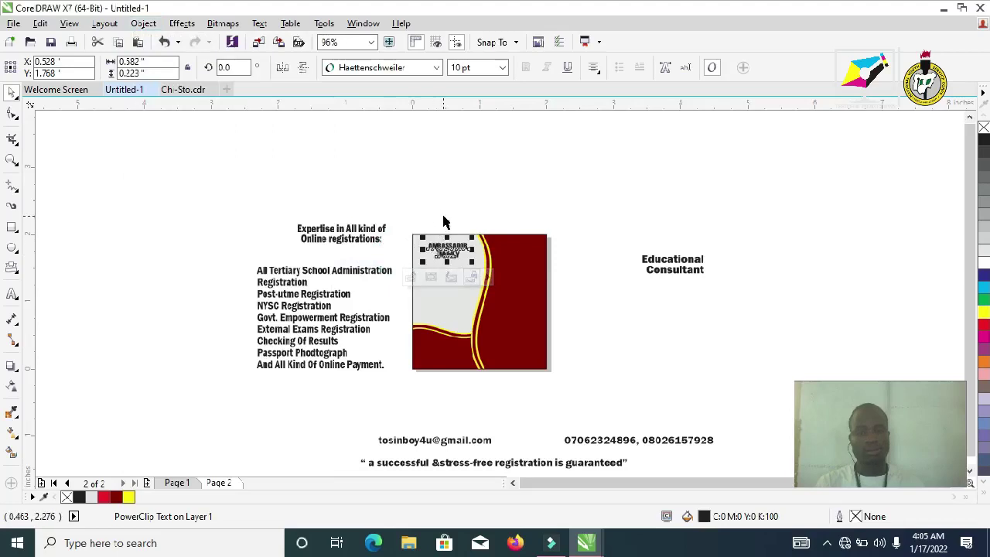
Step: Enlarge the heading to about 14.5 pt so it spans the top of the grey area, centred at about X 0.479, Y 1.786 inches
key(z)
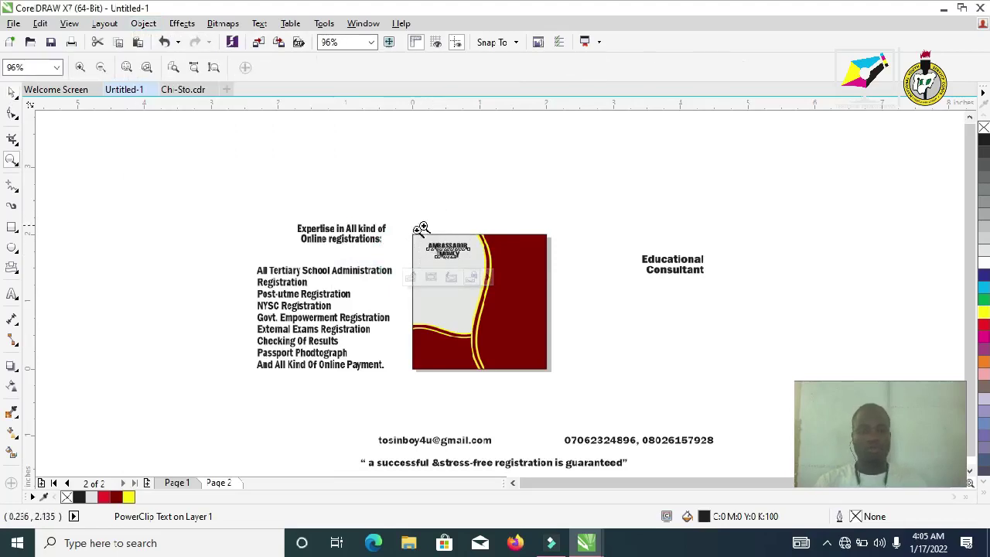
click(399, 223)
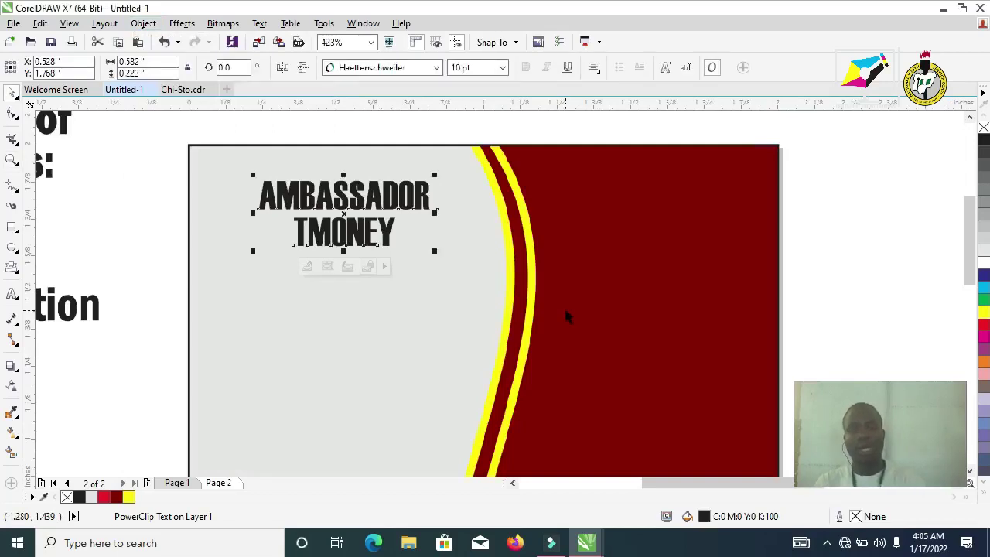
drag(250, 173, 201, 146)
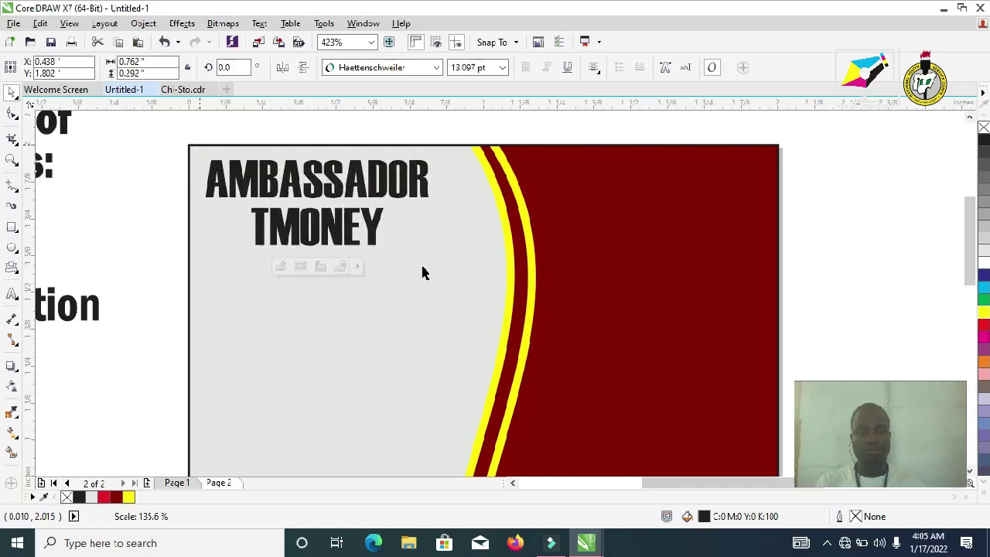
drag(447, 256, 460, 266)
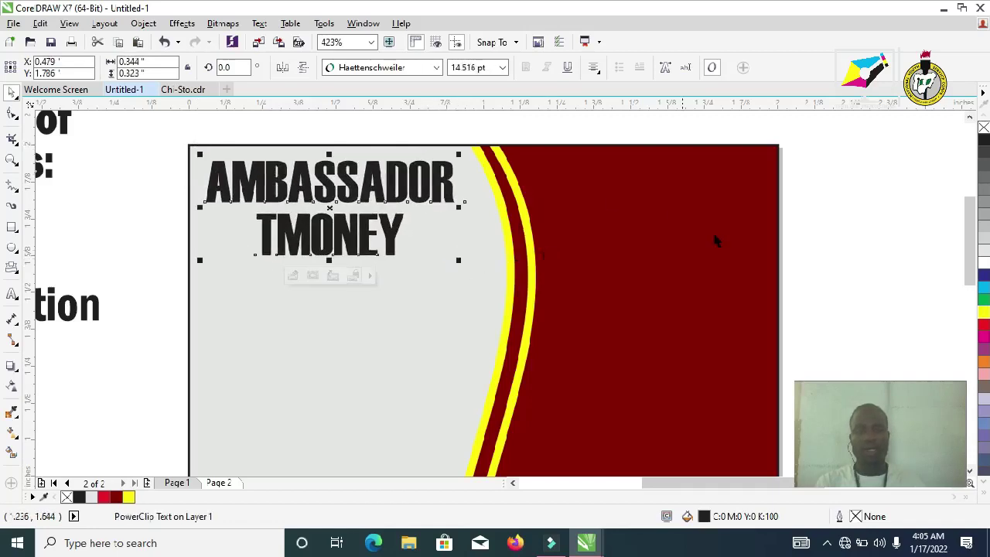
key(F4)
click(694, 239)
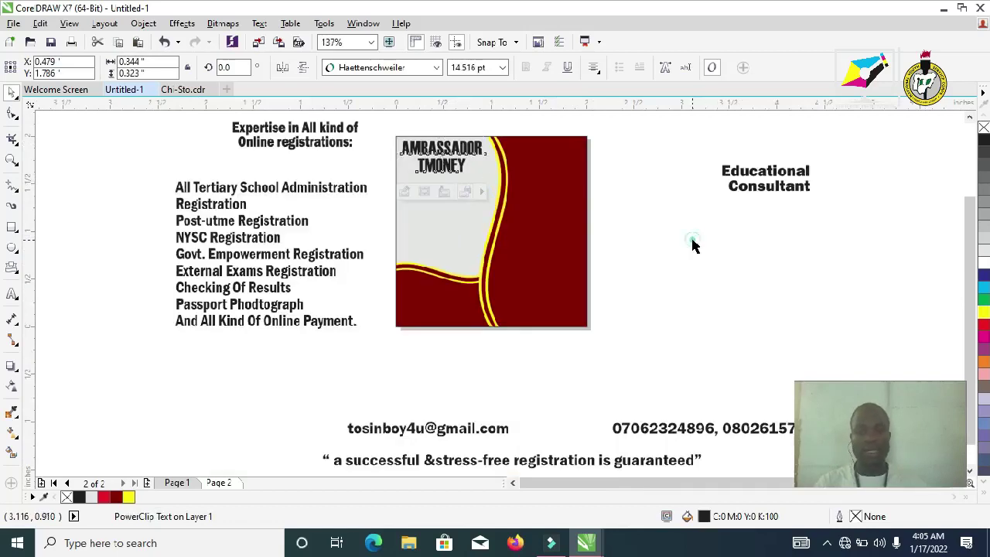
key(Escape)
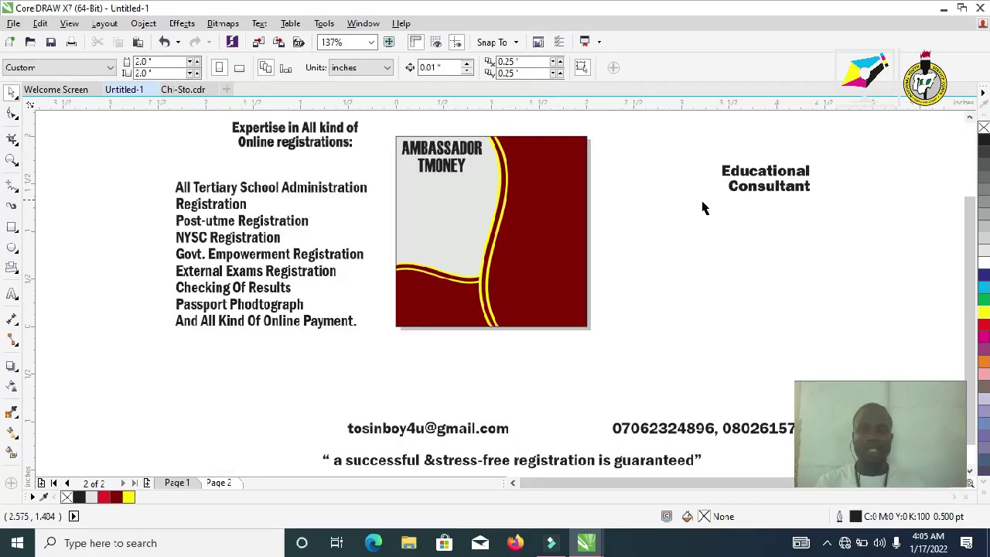
Step: Place the "Educational Consultant" text below the heading and set its font size to 6 pt
drag(757, 177, 461, 195)
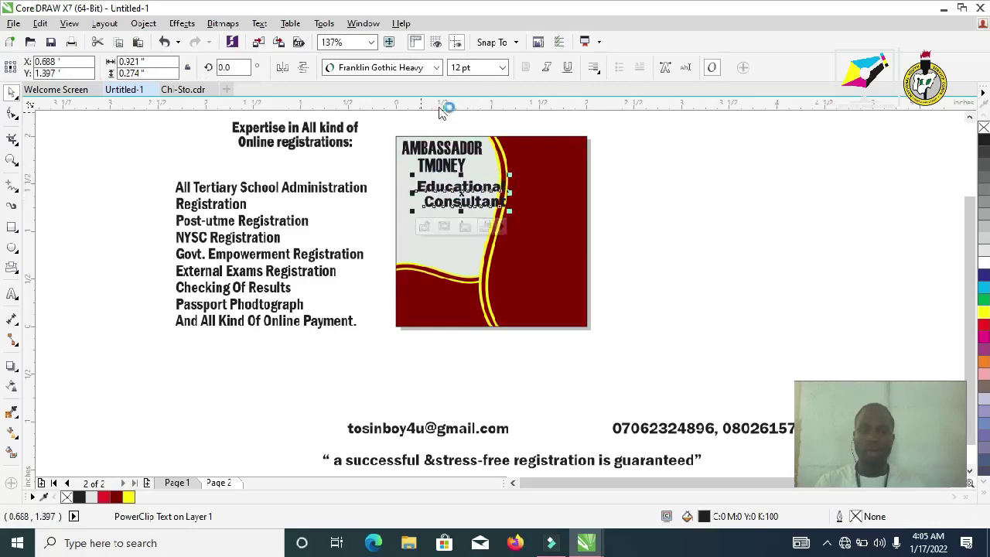
click(503, 67)
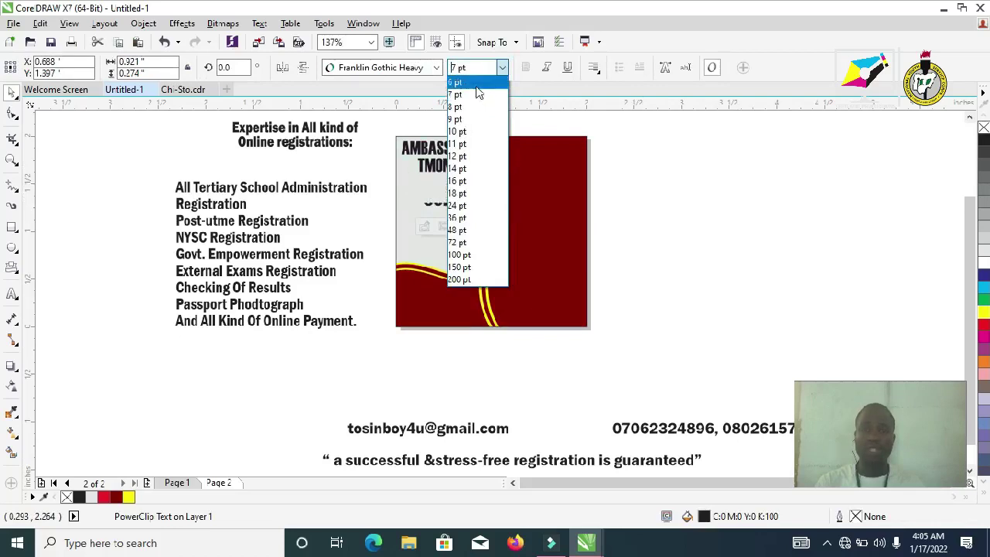
click(476, 82)
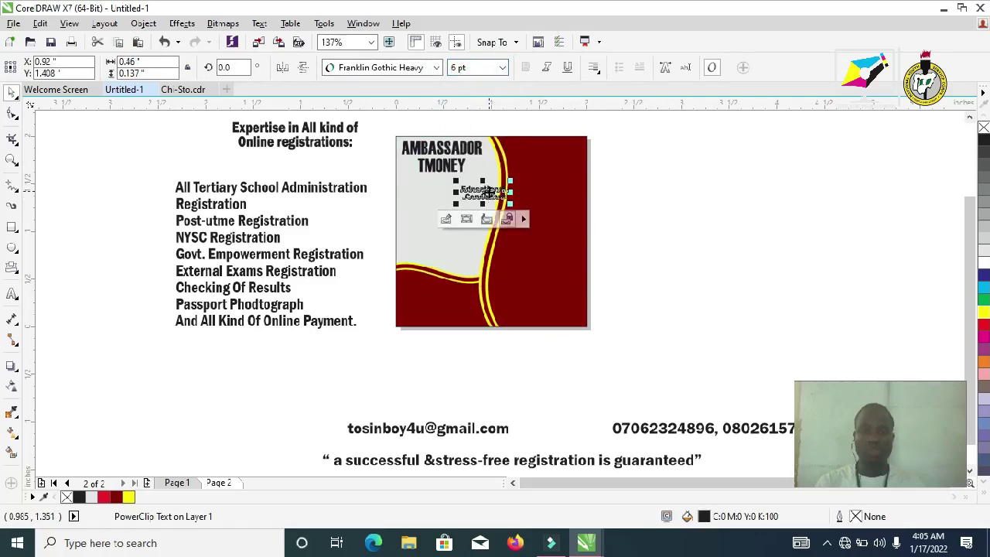
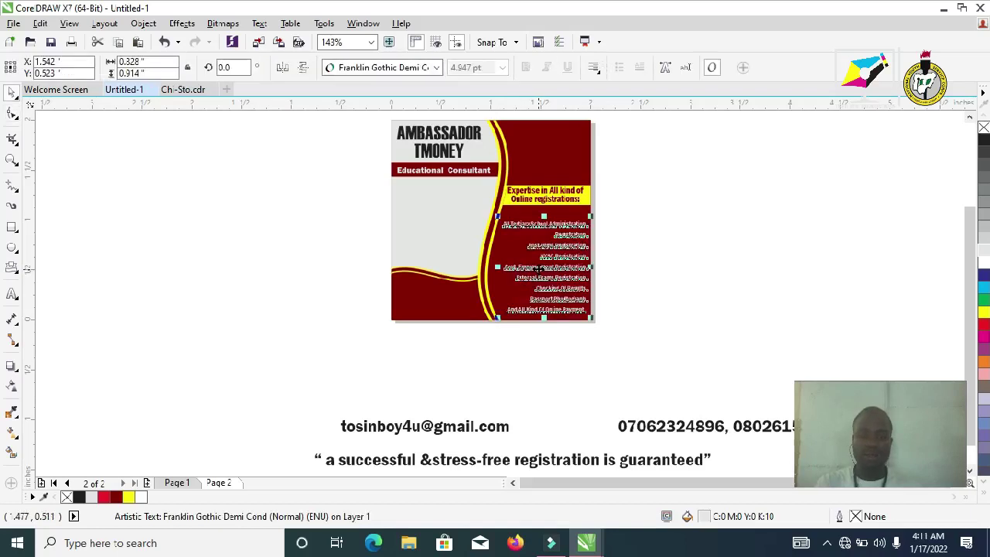
Step: Move the registration services list up on the red banner to about Y 0.579 inches and deselect it
drag(537, 268, 539, 262)
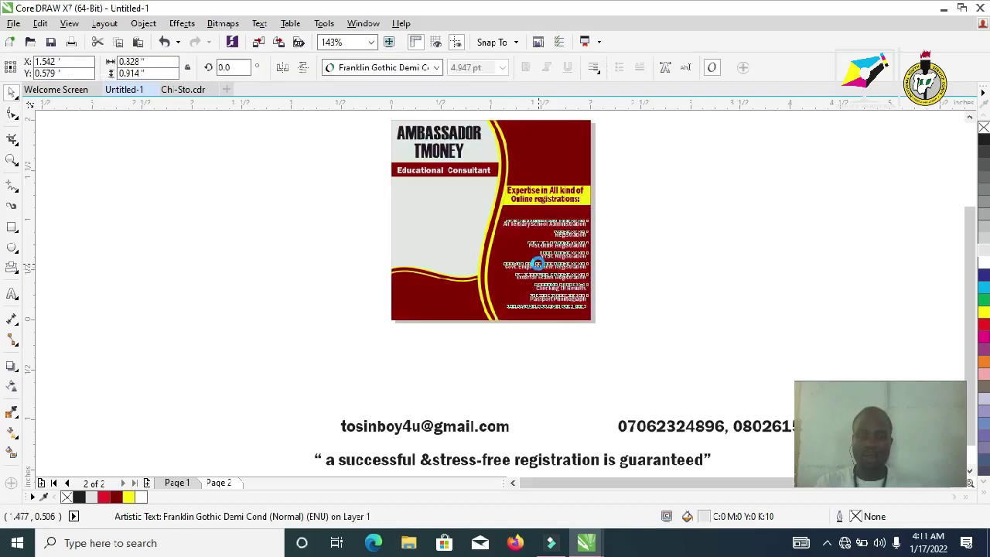
click(649, 284)
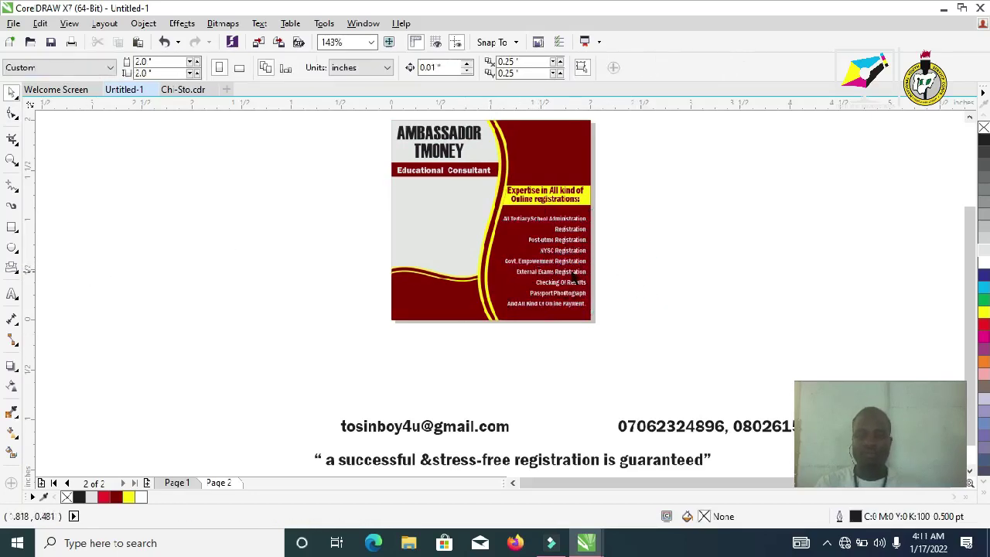
Step: Draw a rectangle about 2.136 by 0.141 inches across the page's lower edge, filled white with no outline
key(z)
drag(624, 345, 486, 168)
key(space)
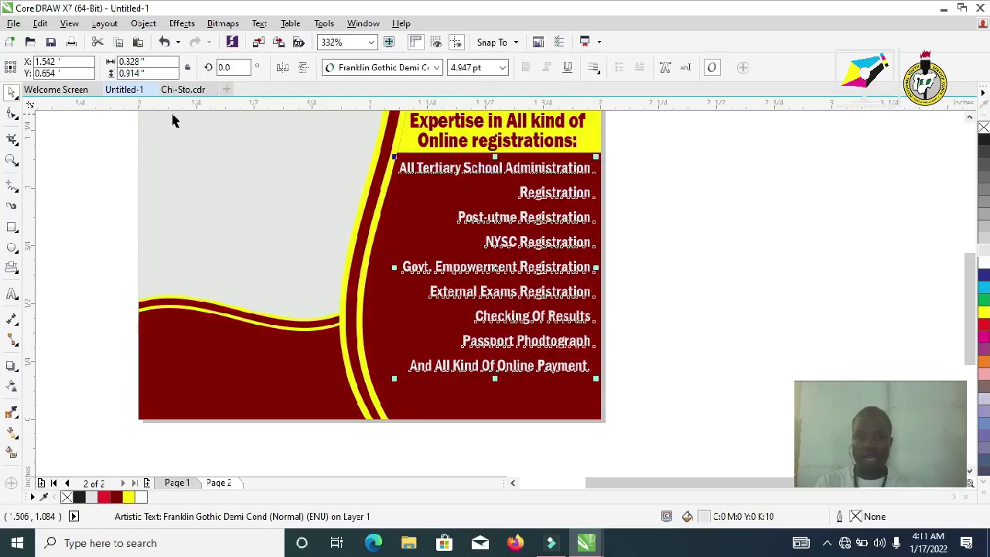
key(F6)
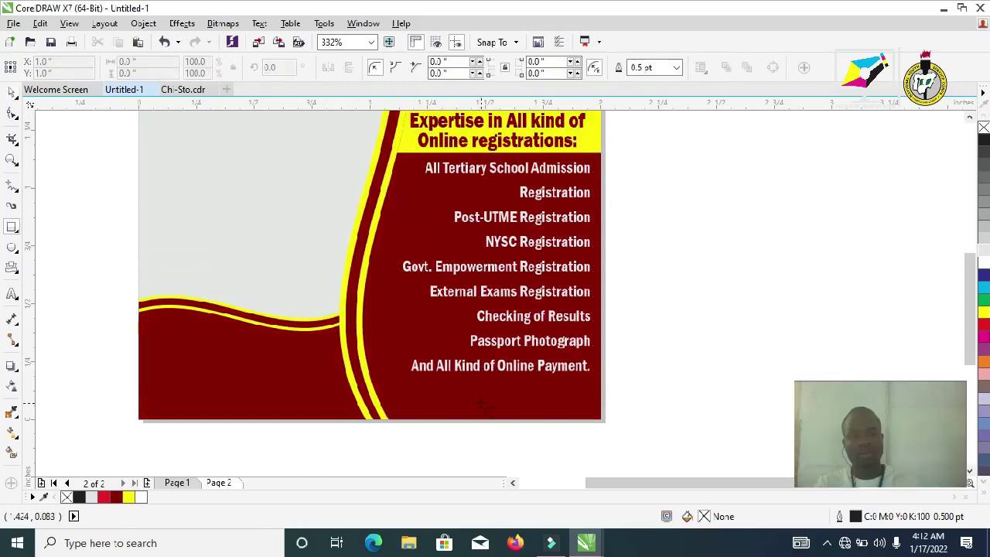
drag(615, 429, 121, 395)
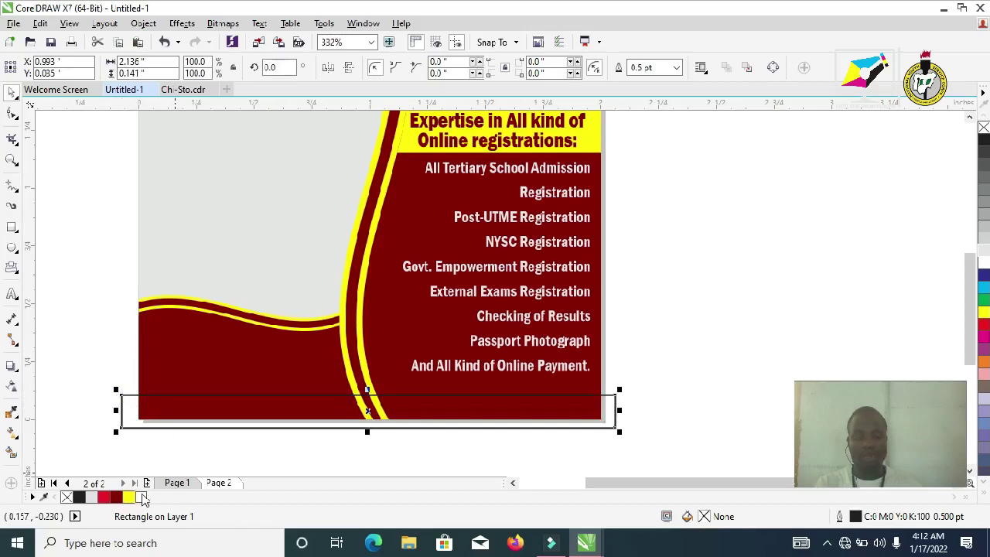
click(143, 498)
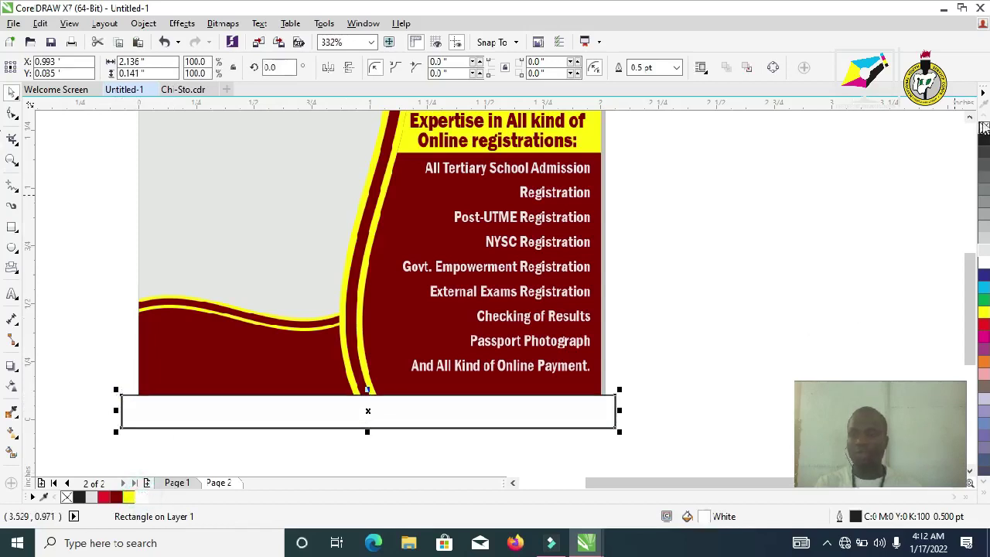
right_click(984, 127)
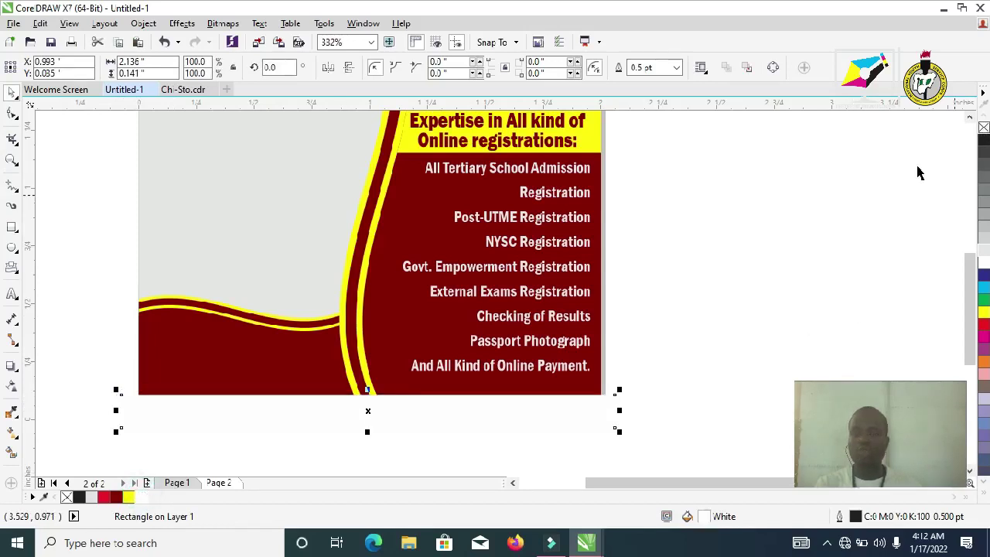
Step: PowerClip the strip inside the flyer's page-sized background and recolour it light grey
right_click(369, 414)
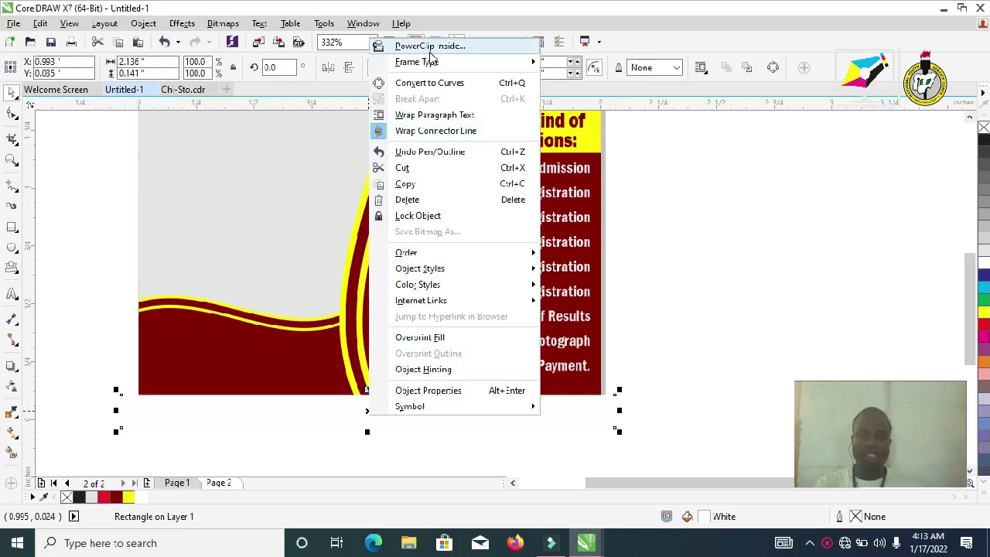
click(431, 48)
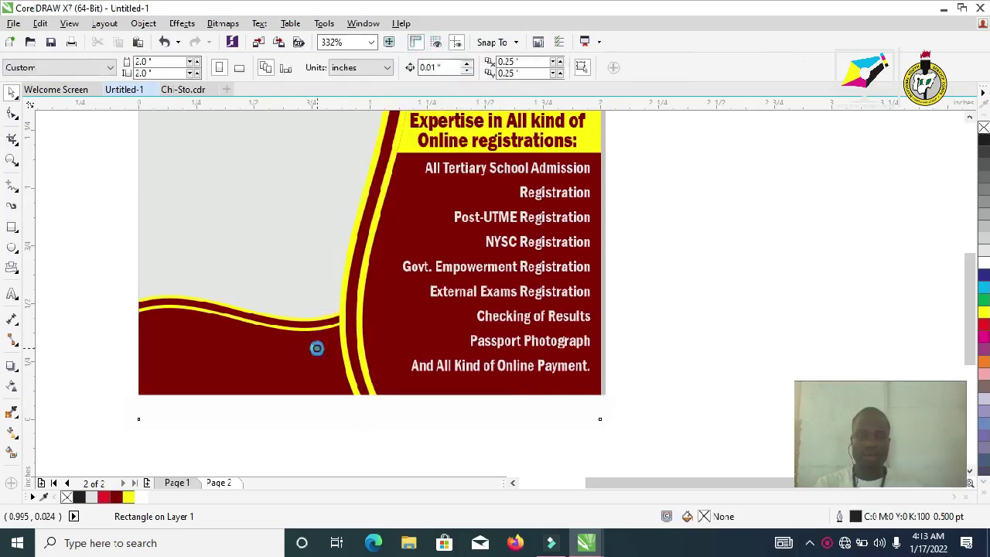
click(314, 359)
ctrl+click(318, 411)
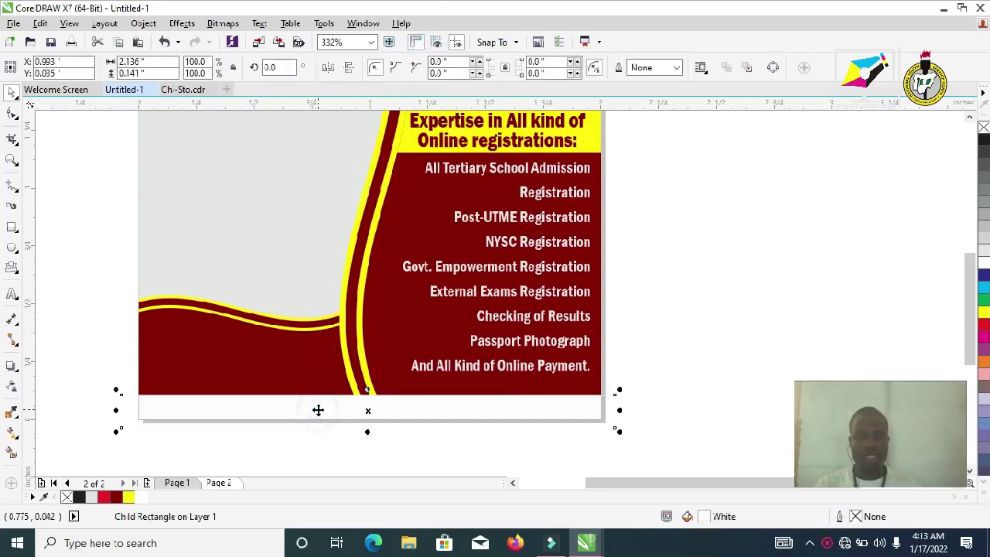
click(984, 250)
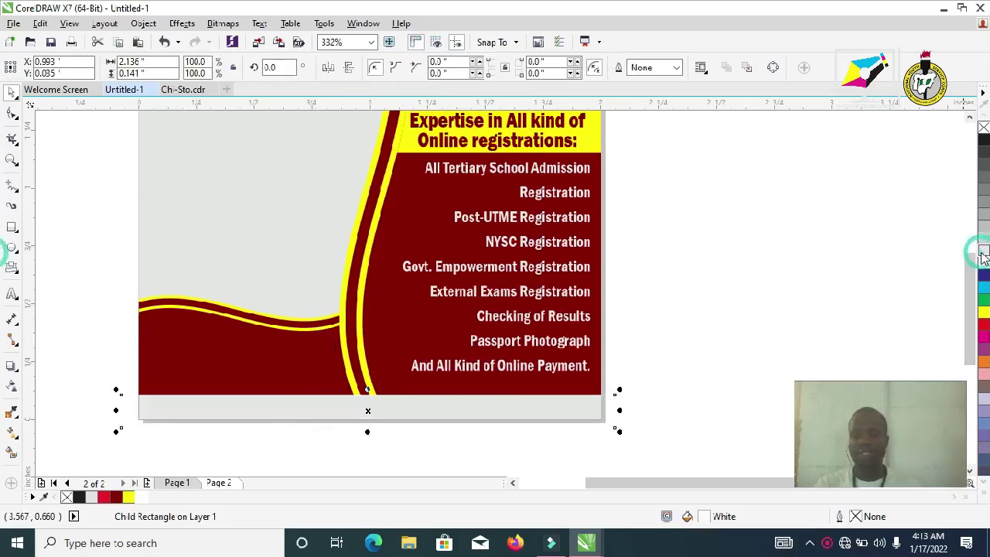
click(830, 313)
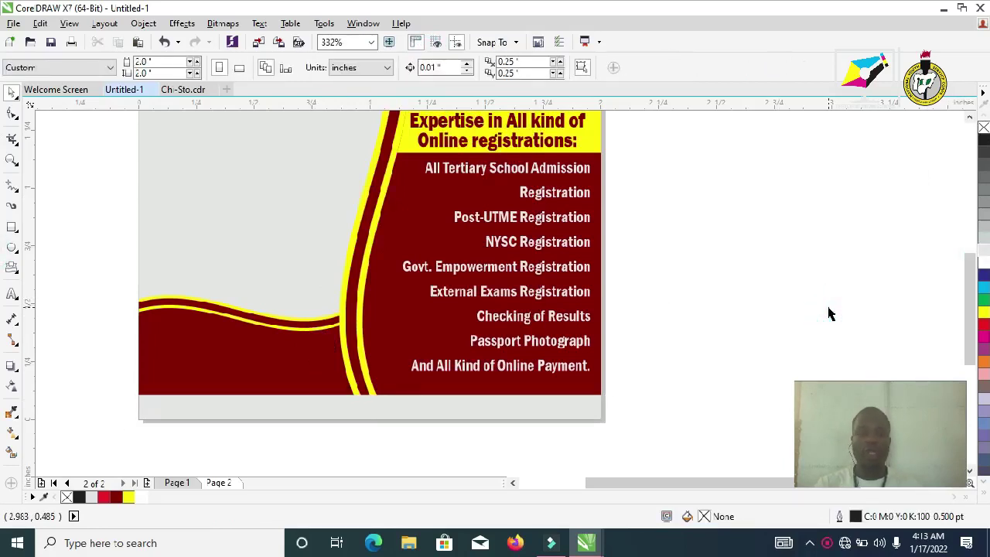
Step: Increase the line spacing of the registration services list so it extends down to just above the grey strip
click(572, 366)
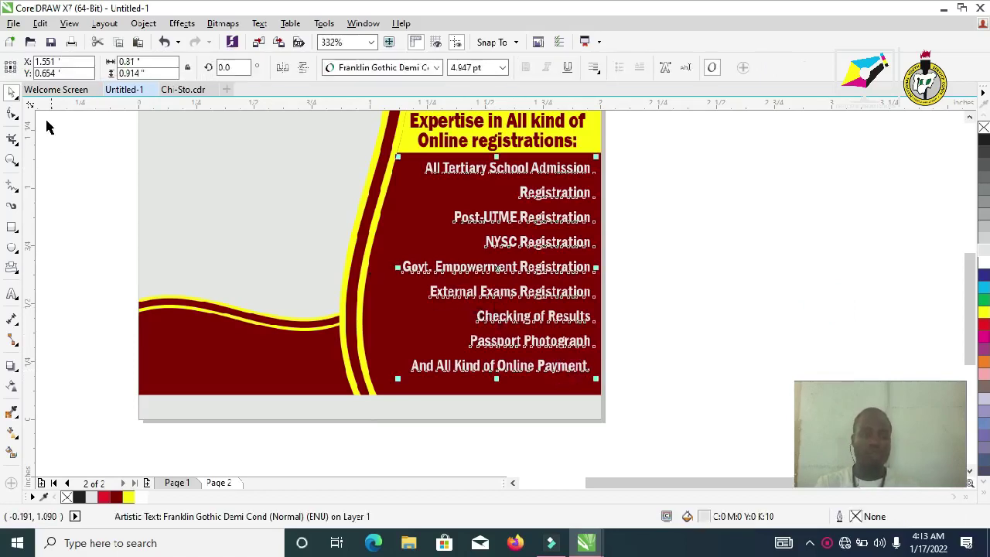
click(13, 115)
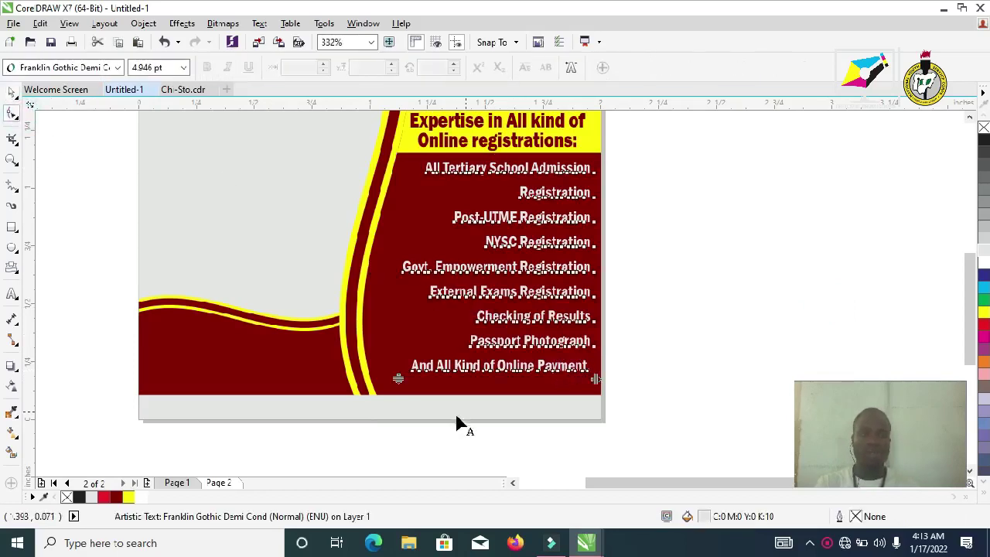
drag(397, 377, 397, 385)
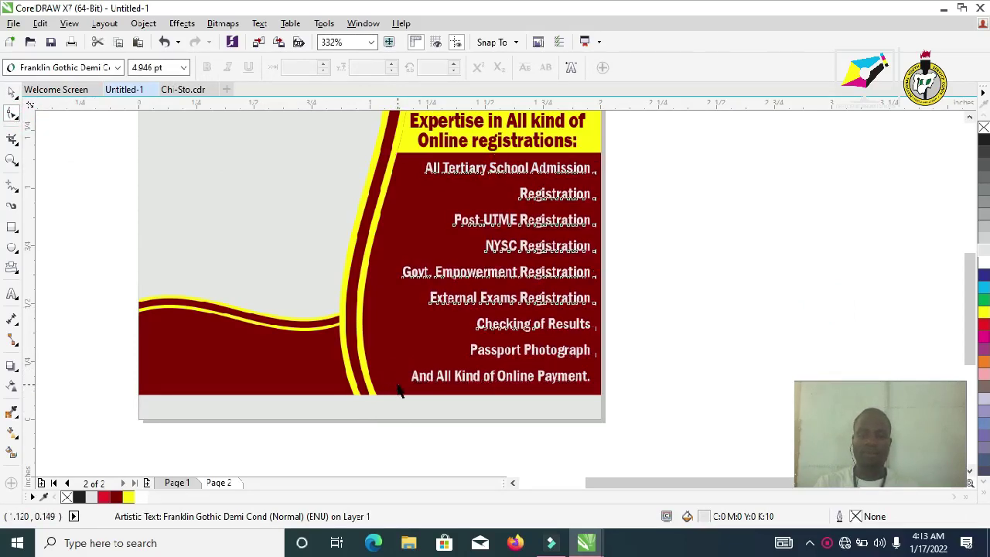
key(space)
click(672, 311)
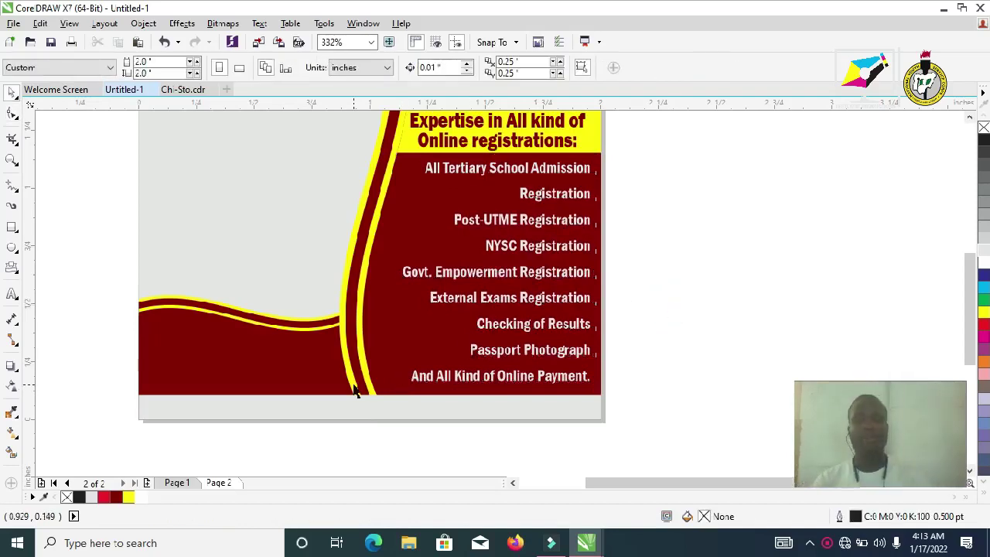
Step: Move the e-mail text to about X 0.904, Y 0.284 inches and the phone numbers onto the dark red area below the lower wave
key(F4)
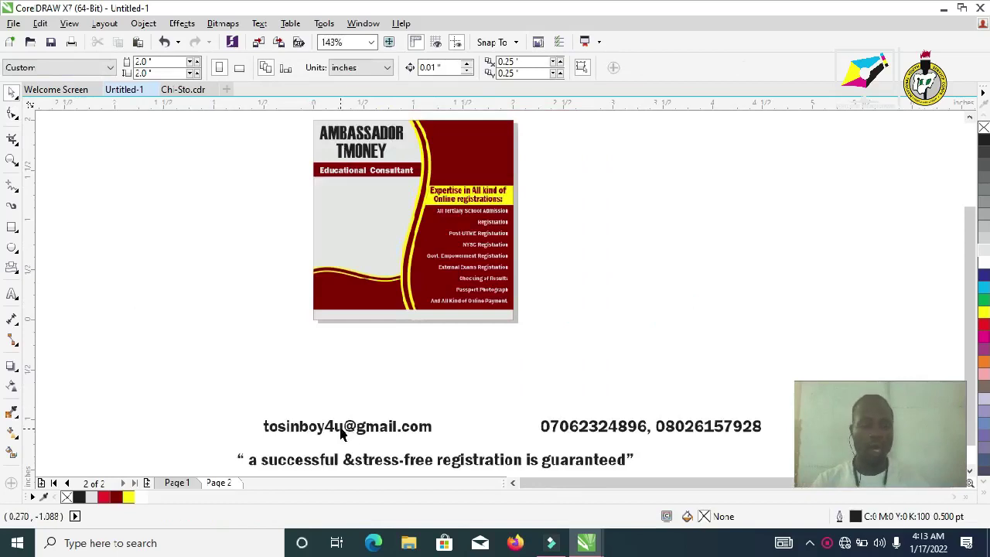
drag(331, 434, 383, 291)
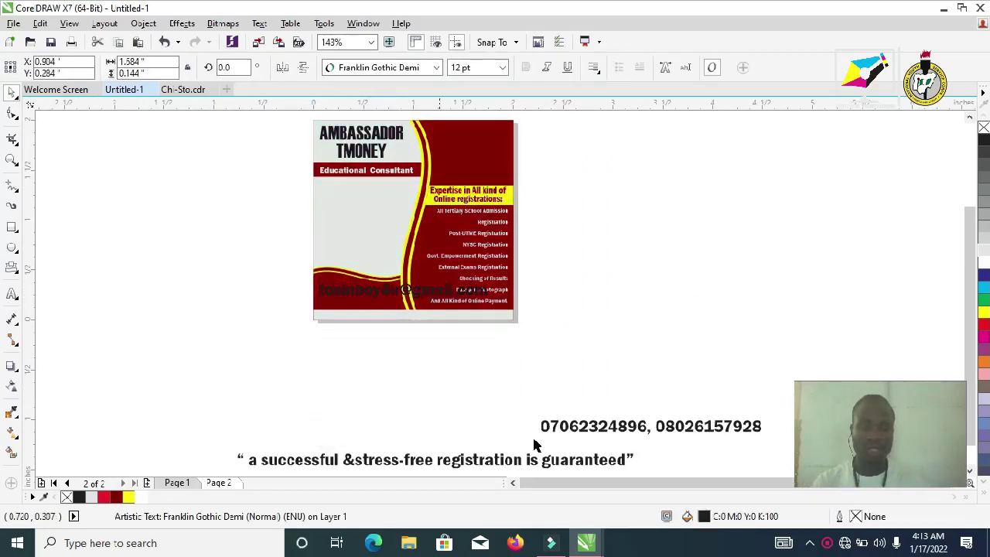
drag(579, 416, 370, 298)
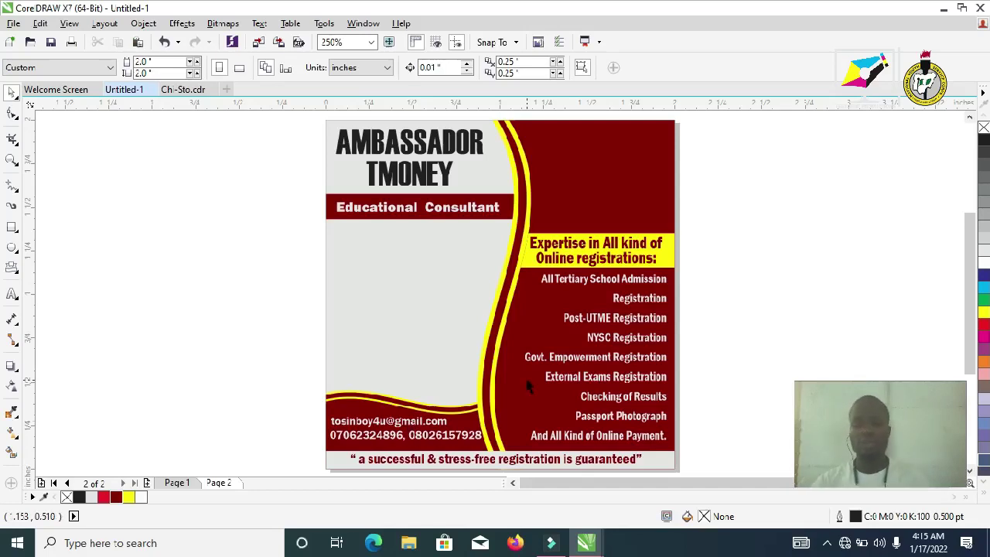
Step: Apply a linear fountain fill running horizontally from the first to the last letter of the "AMBASSADOR TMONEY" heading
click(405, 138)
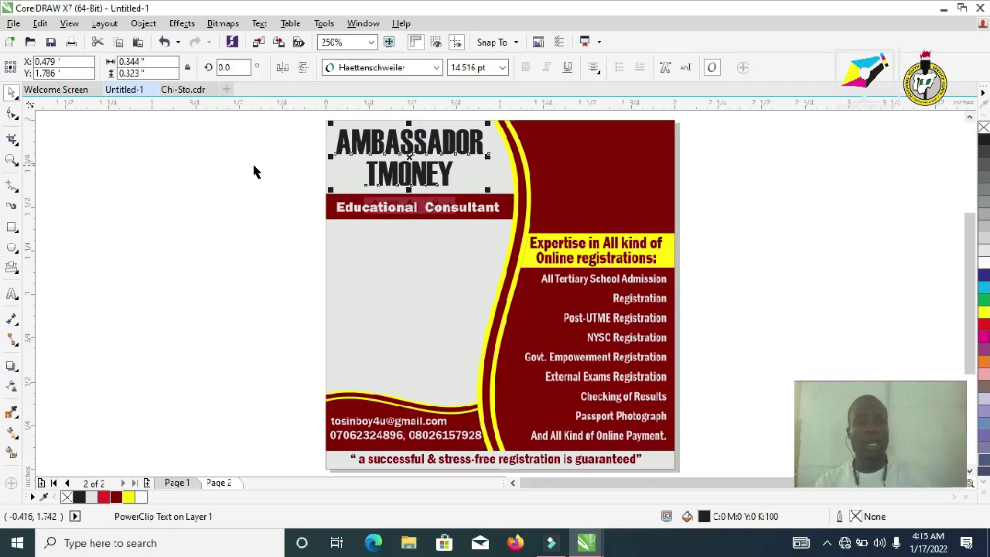
click(12, 433)
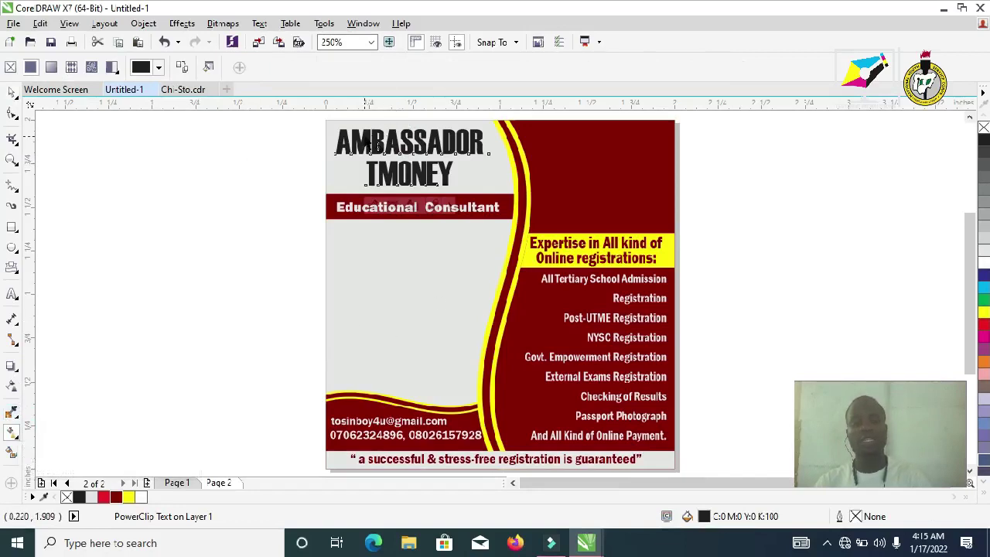
drag(342, 138, 473, 142)
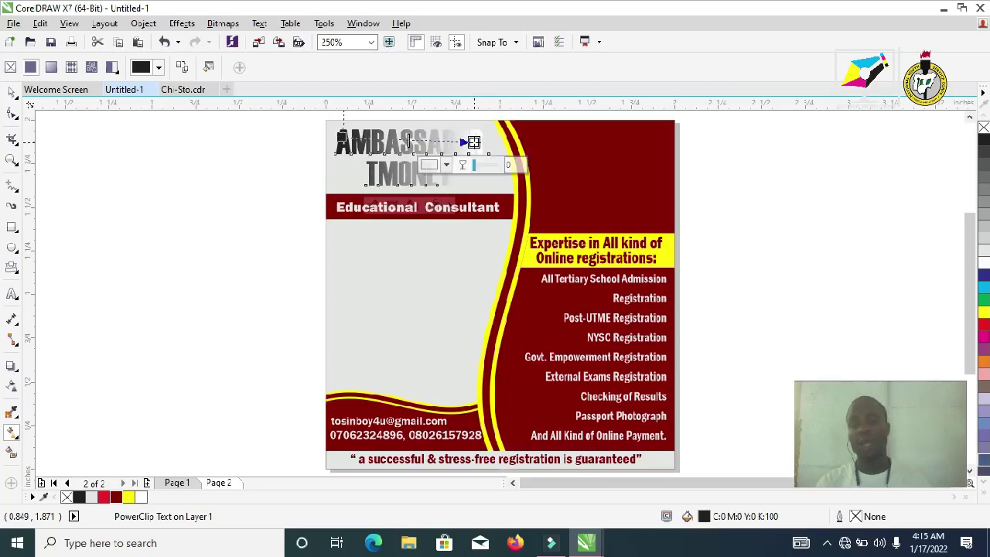
Step: Set the start colour of the heading's gradient to dark maroon
click(341, 138)
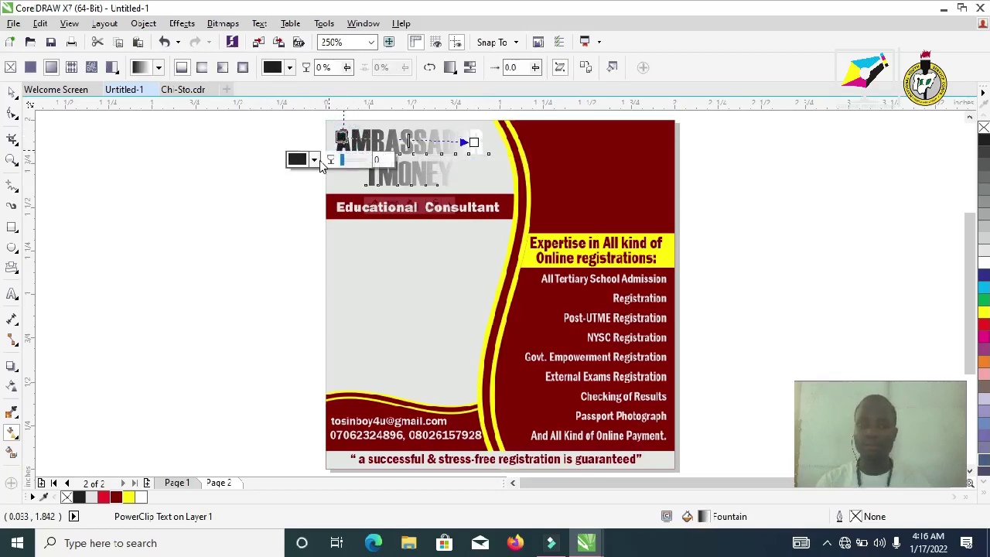
click(314, 160)
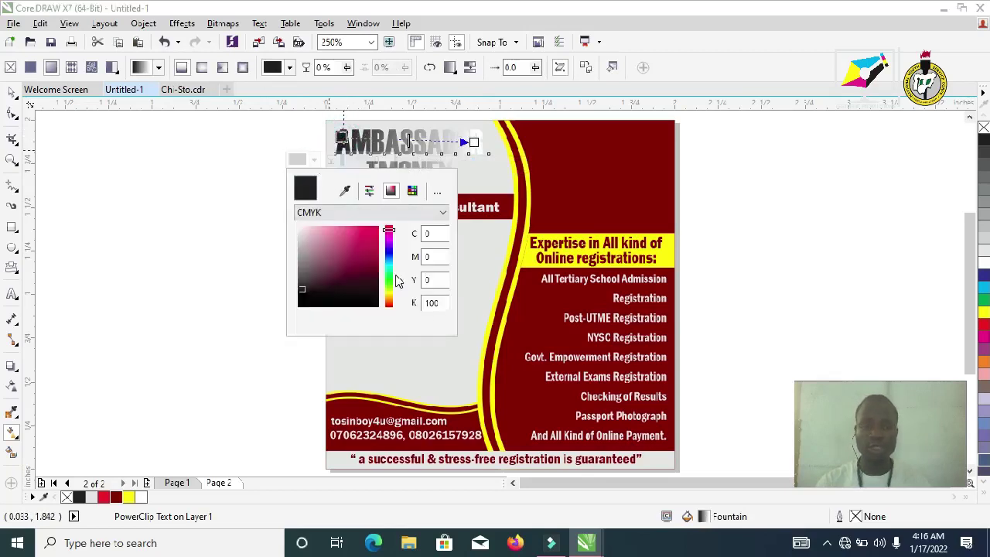
click(390, 230)
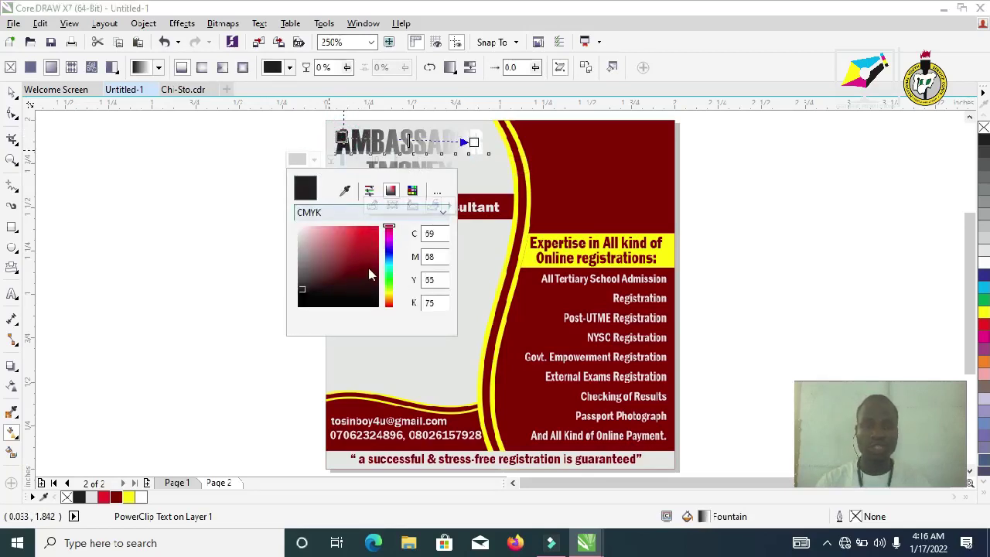
click(369, 273)
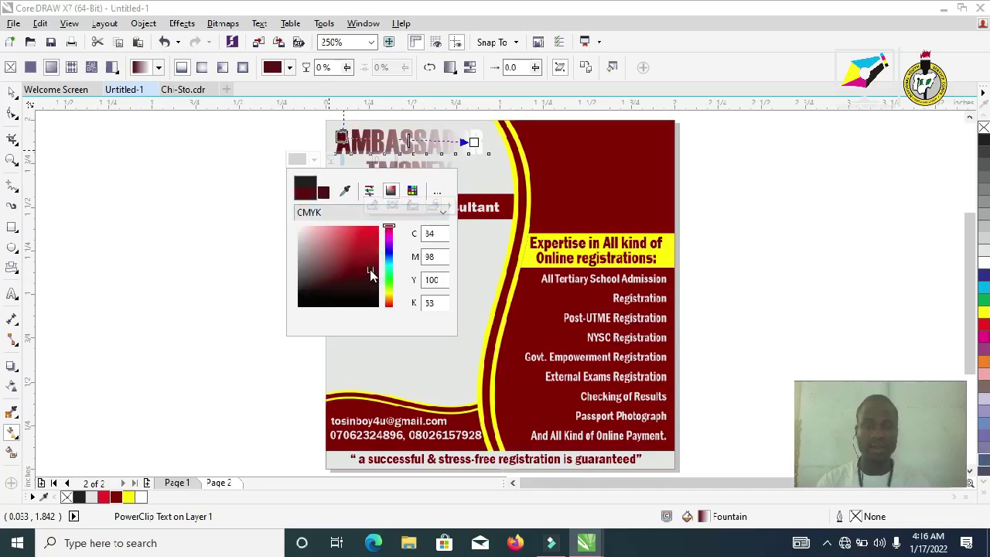
click(373, 276)
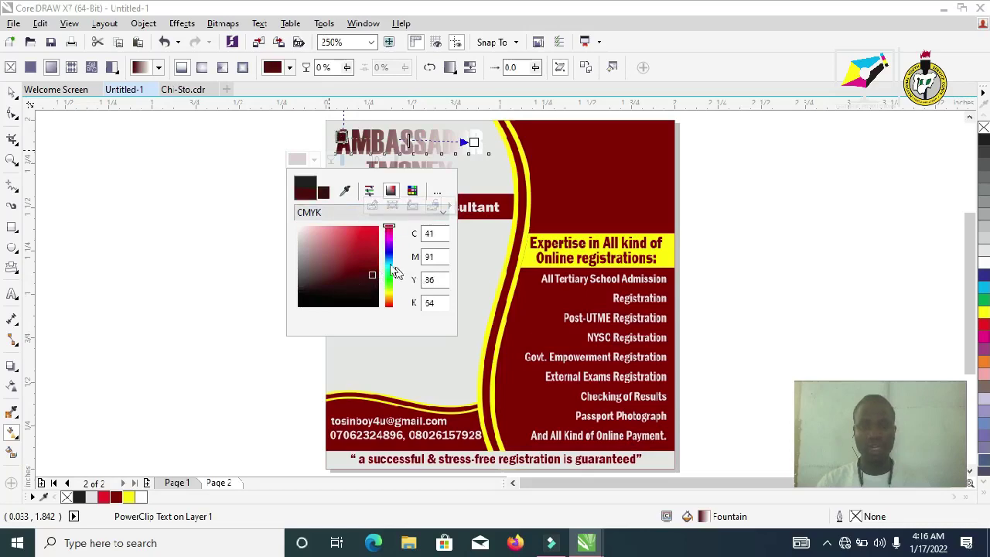
drag(393, 232, 401, 334)
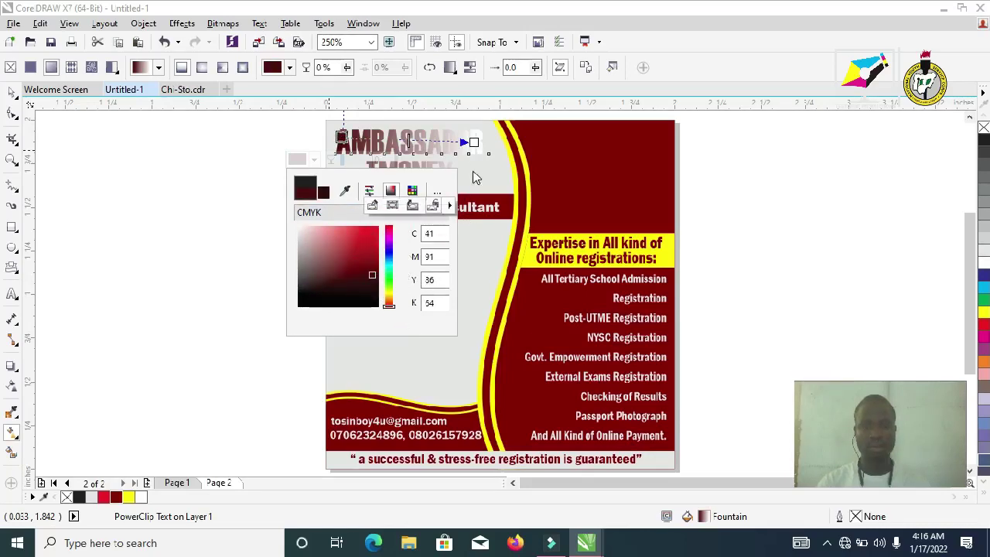
Step: Set the end colour of the heading's gradient to red (C0 M100 Y100 K0)
click(473, 144)
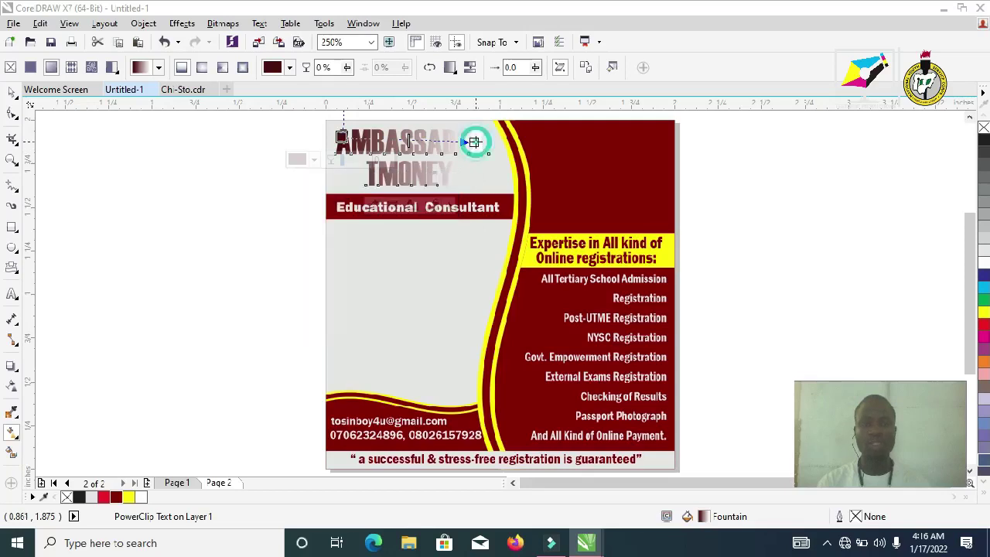
click(474, 142)
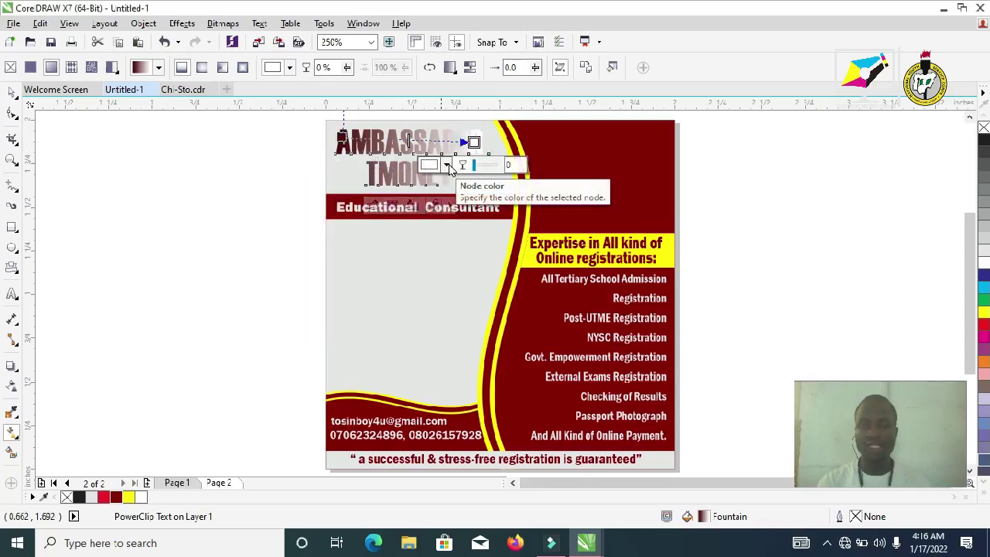
click(446, 165)
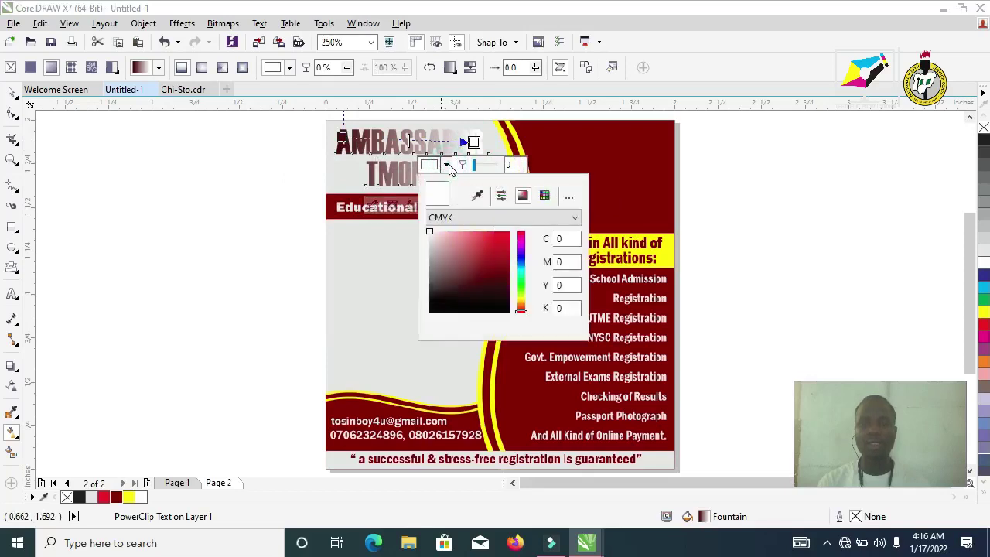
click(503, 233)
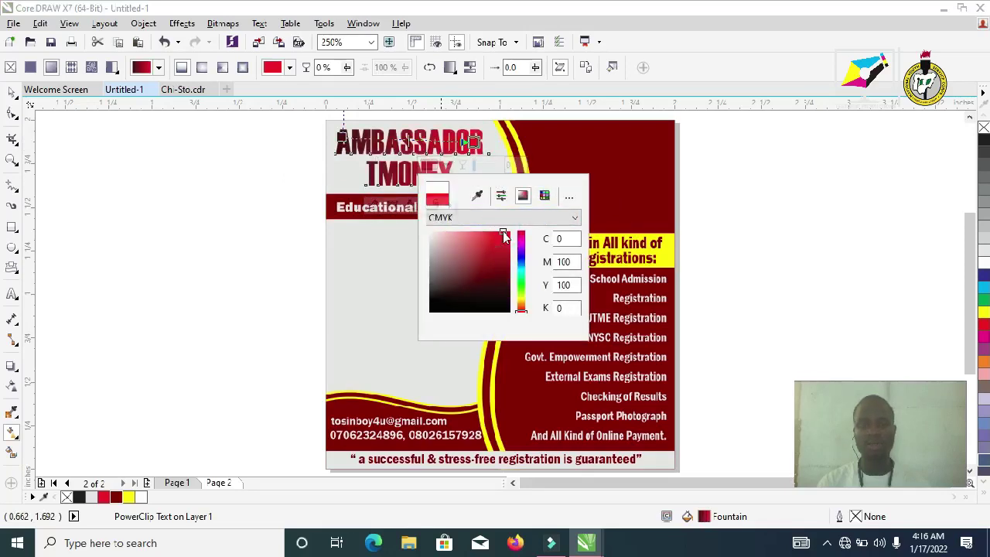
Step: Change the start colour of the heading's gradient to black with K 90
click(343, 138)
click(341, 138)
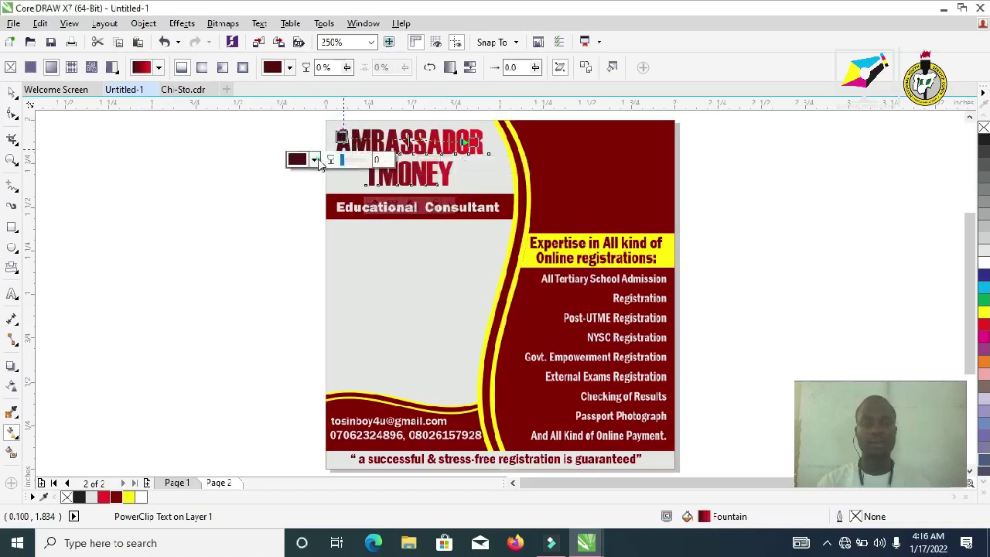
click(314, 160)
mouse_move(337, 281)
mouse_down()
mouse_move(299, 308)
mouse_move(297, 325)
mouse_up()
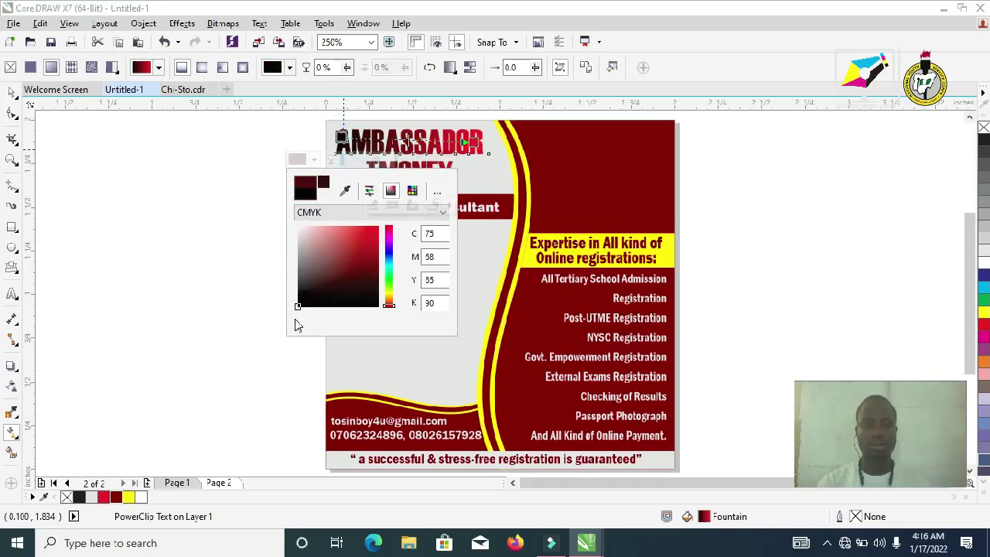
Step: Shorten the heading's gradient by moving its start and end nodes inward for a tighter black-to-red transition
click(342, 138)
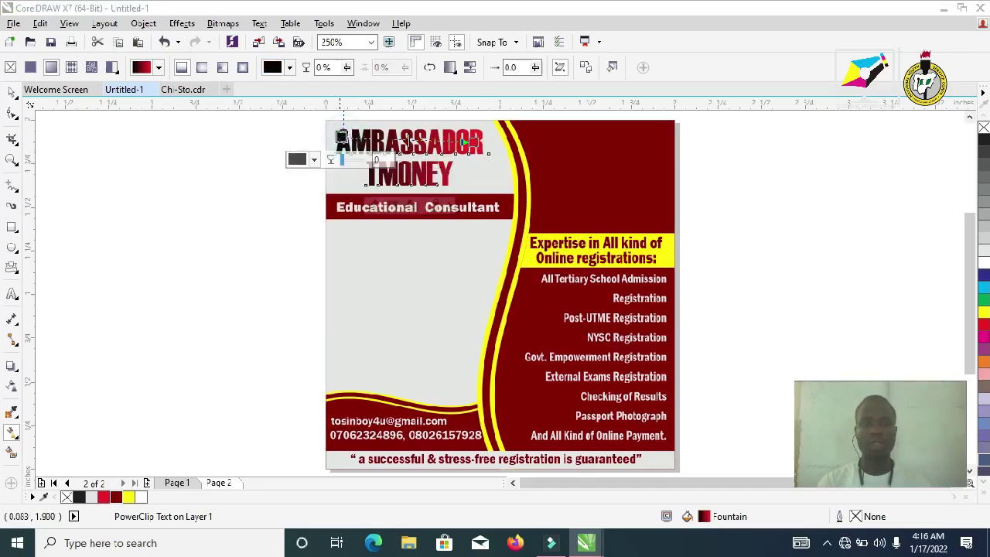
drag(343, 140, 357, 140)
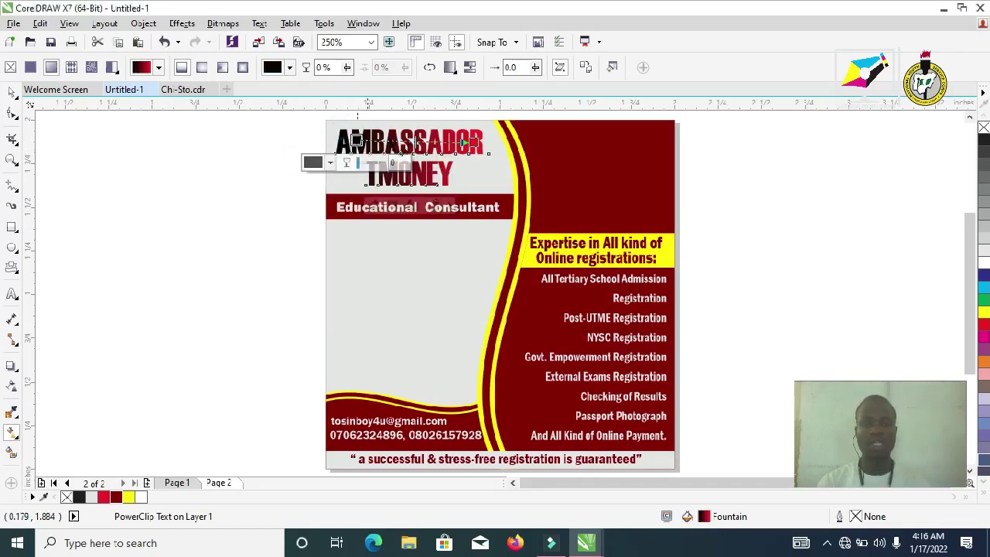
drag(470, 143, 447, 141)
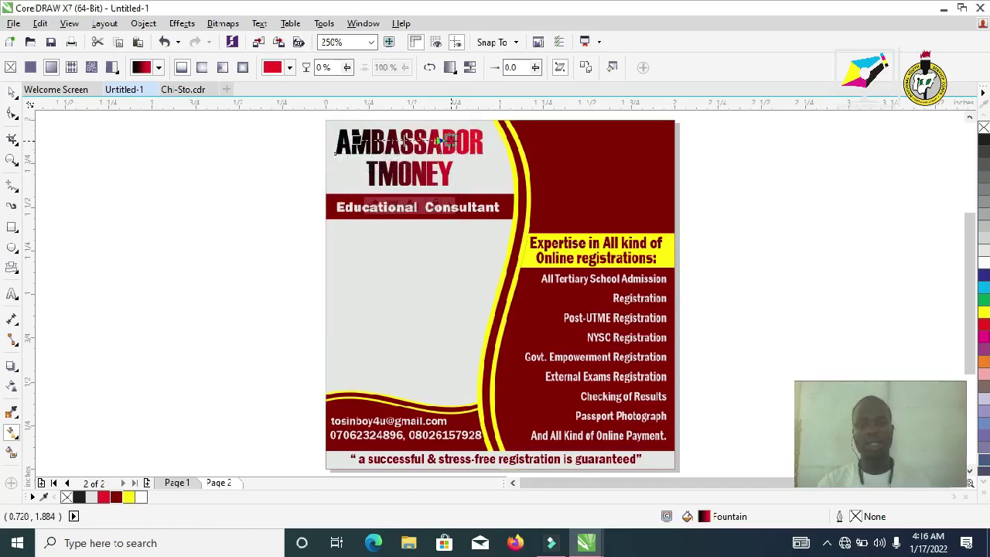
Step: Leave the heading's gradient fill and import ten school and exam body logo images, including images (32), from the DESKTOP folder
key(space)
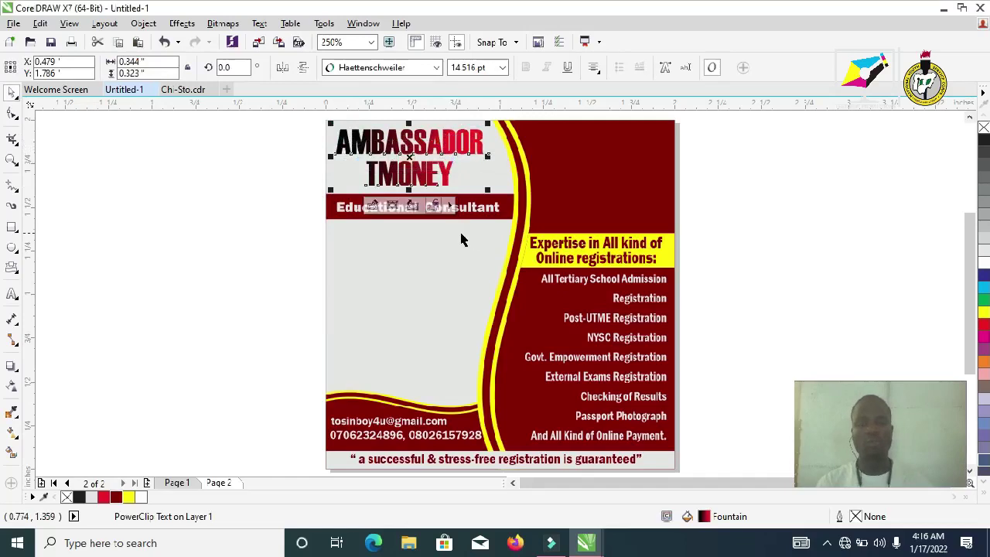
click(801, 205)
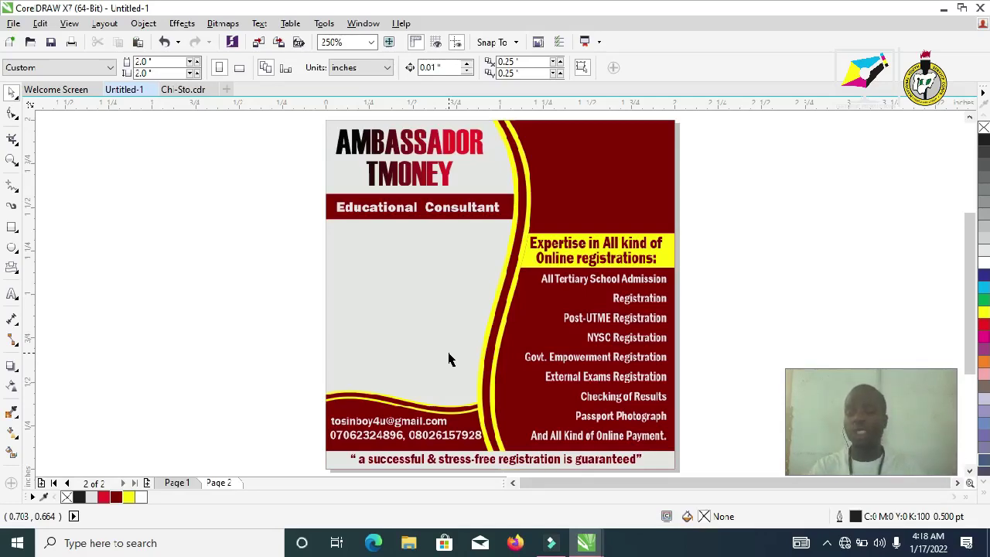
right_click(749, 246)
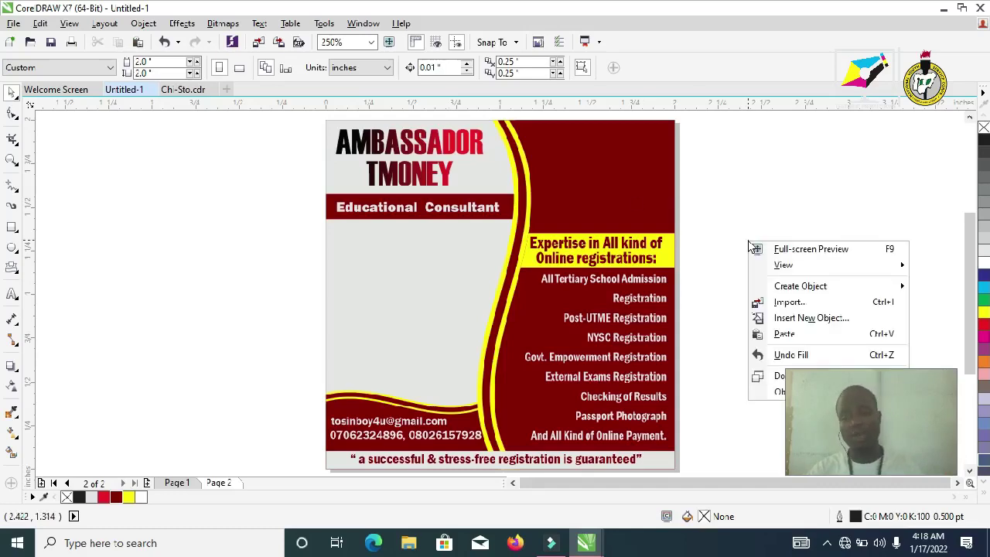
click(780, 301)
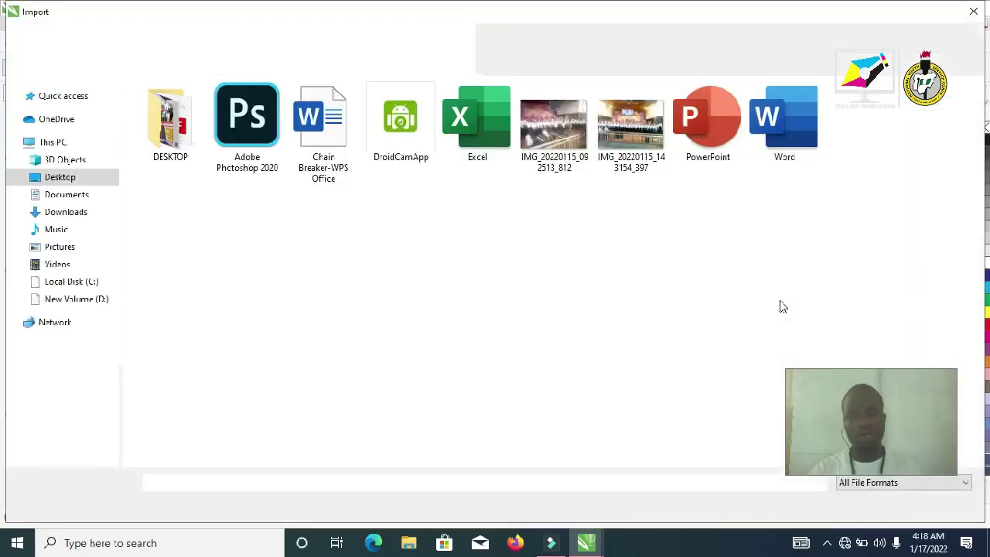
click(173, 137)
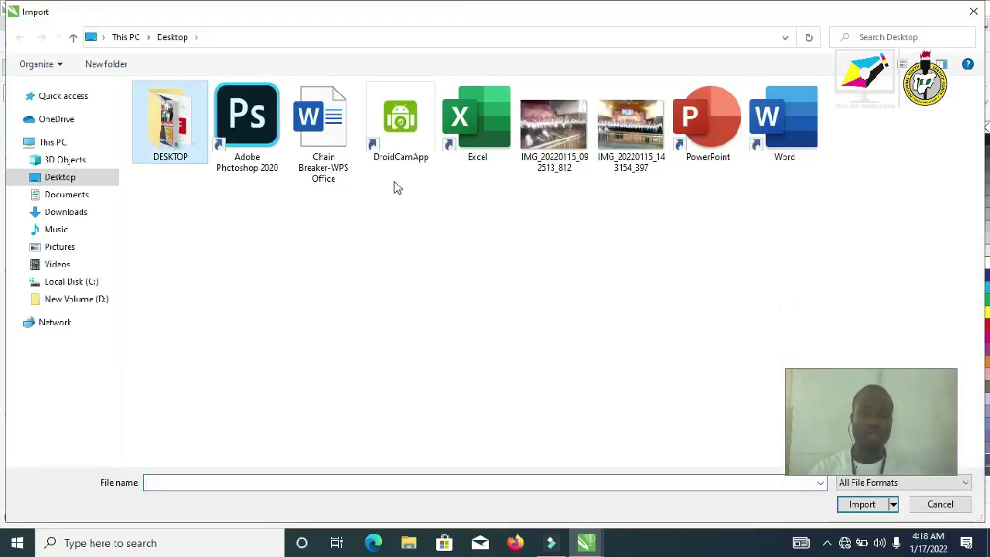
double_click(158, 131)
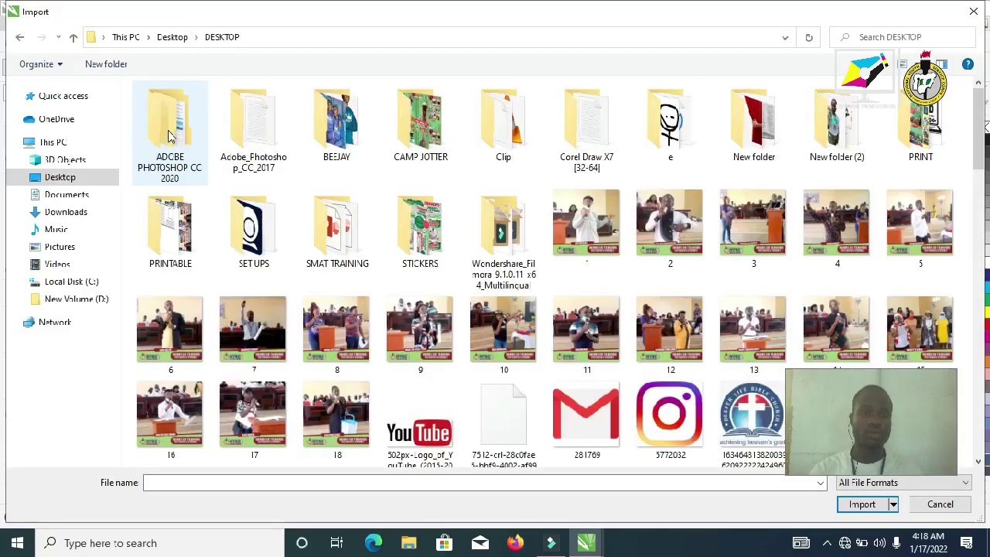
drag(981, 159, 983, 197)
ctrl+click(909, 255)
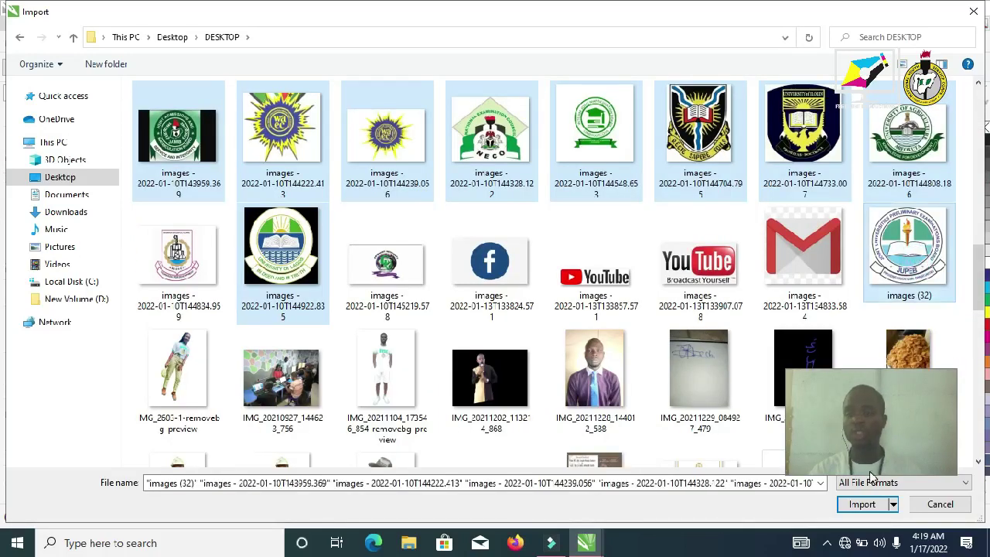
click(859, 503)
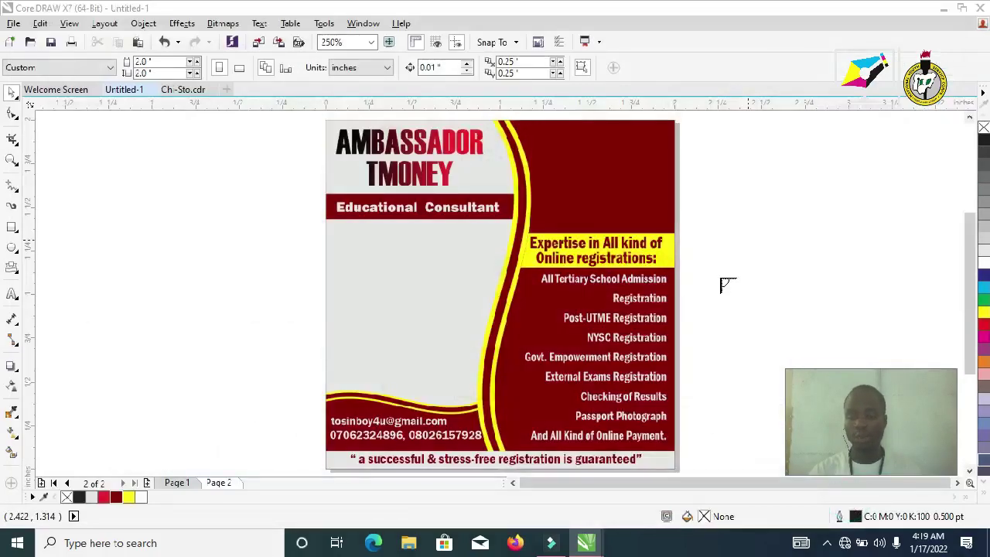
Step: Place the imported JAMB, WAEC, NECO and university logos one after another at small sizes beside the flyer page
drag(705, 203, 841, 296)
drag(718, 257, 808, 312)
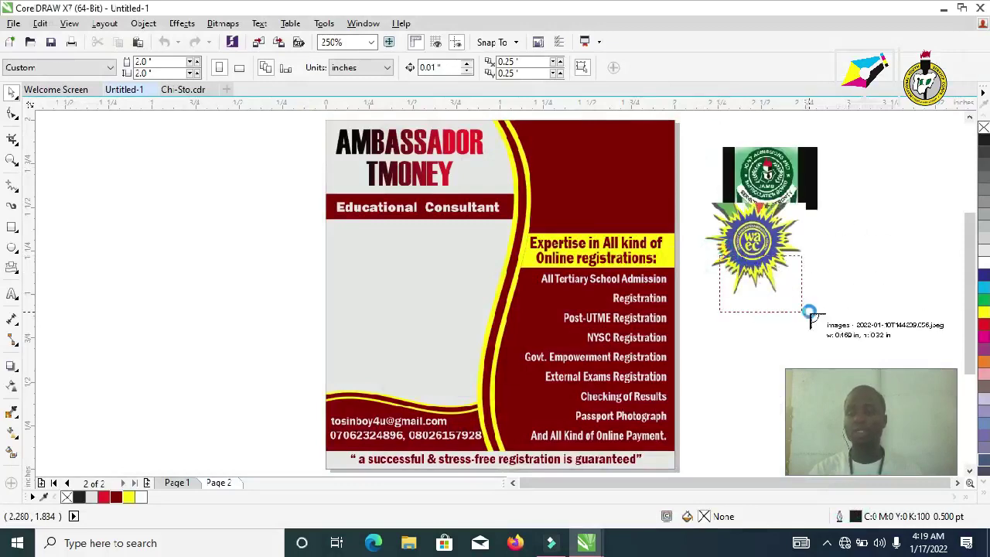
click(722, 208)
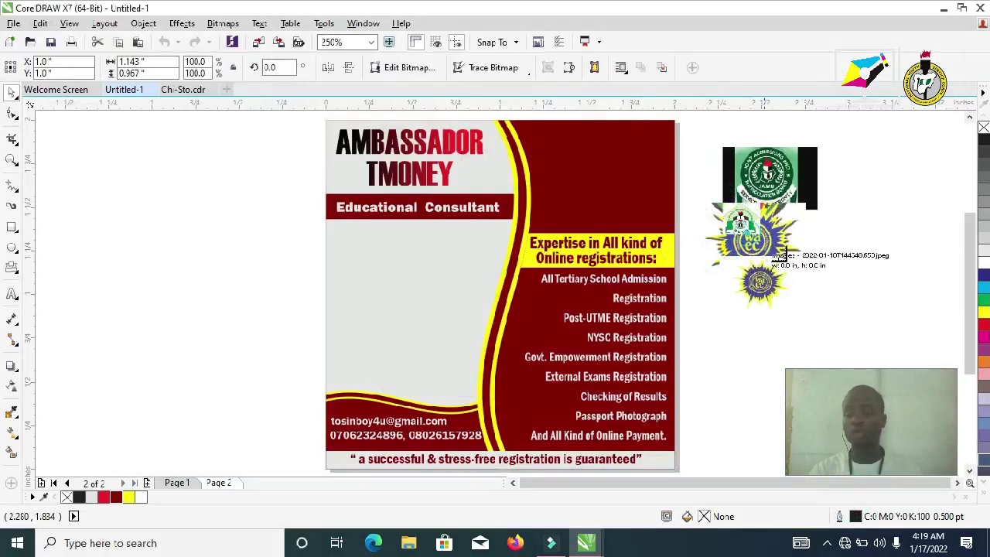
click(770, 248)
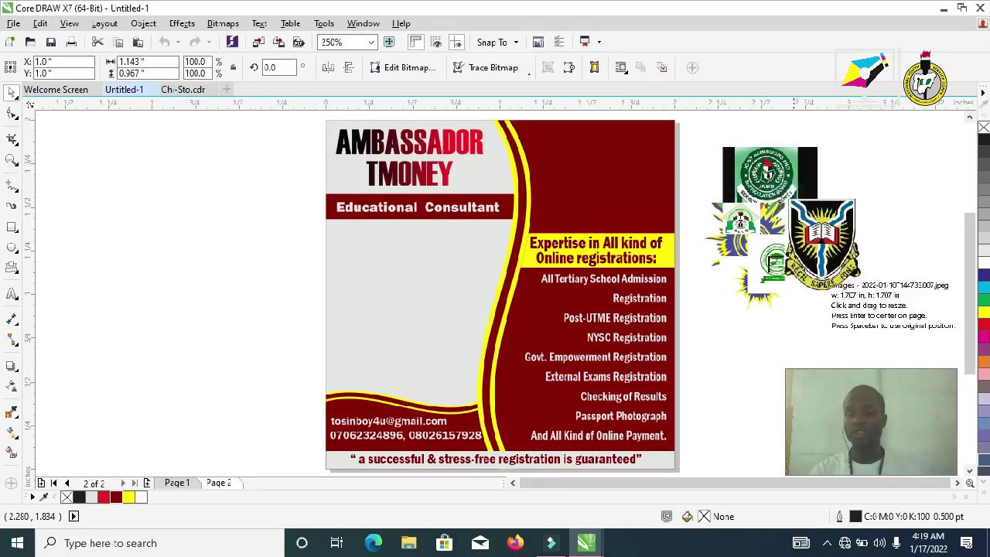
drag(770, 256, 839, 325)
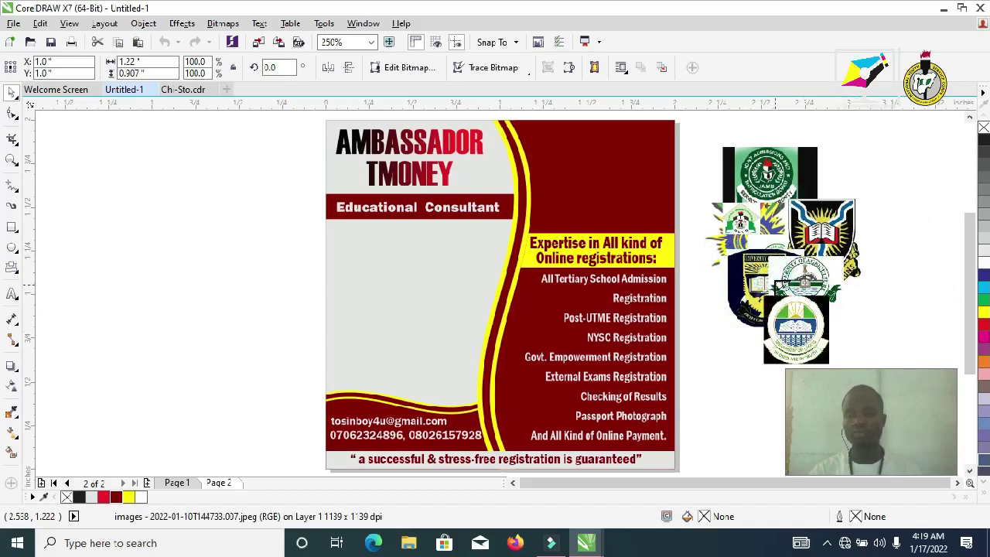
Step: Separate the overlapping logos beside the page by moving the NECO and University of Agriculture logos apart
drag(758, 238, 808, 265)
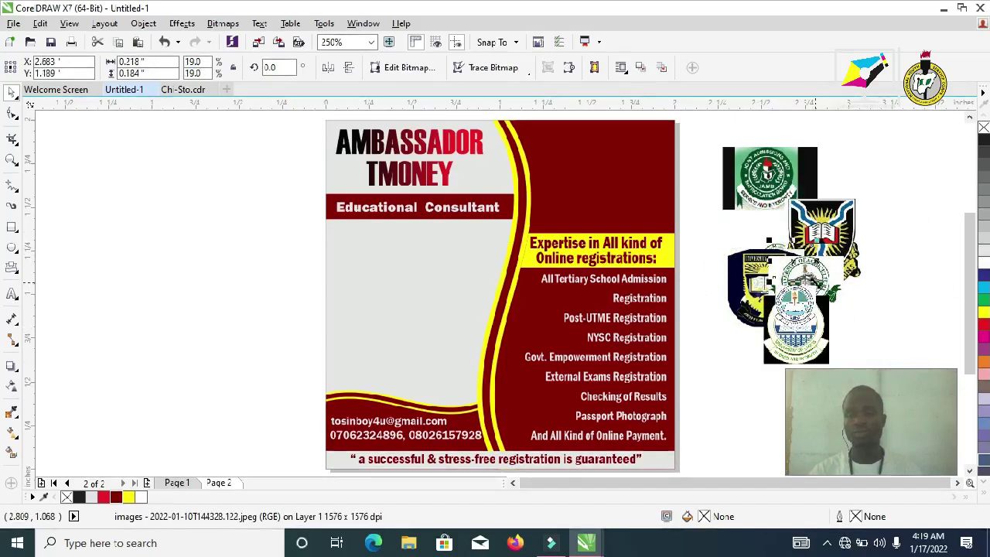
click(897, 270)
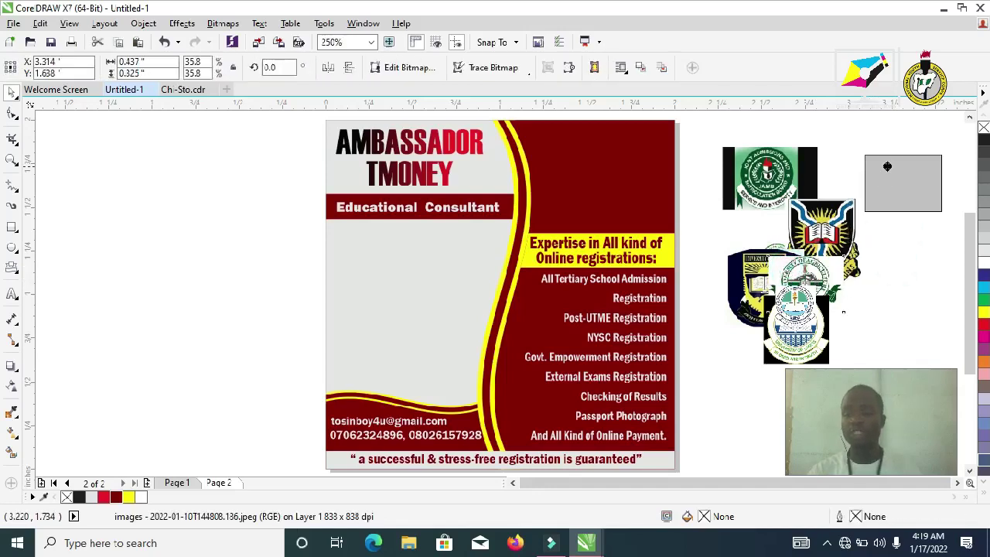